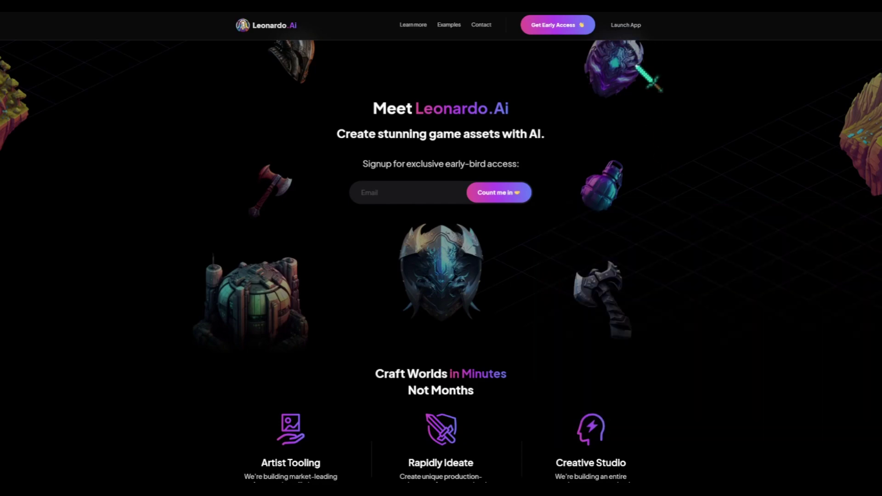
Step: Launch the Leonardo.Ai app and confirm whitelisted early access to reach the home page
click(626, 23)
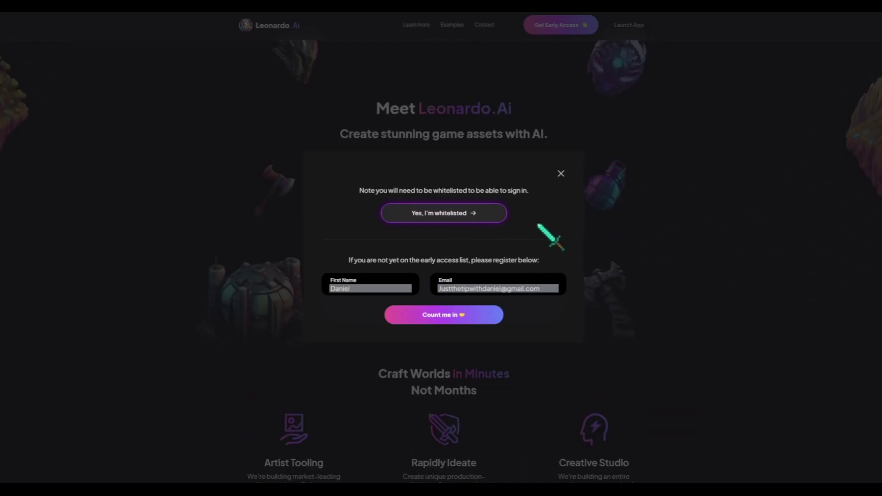
click(435, 214)
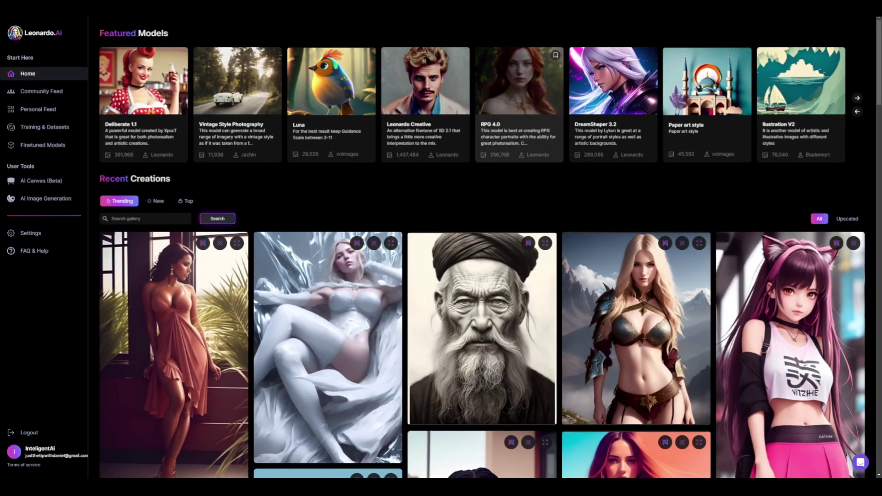
Step: Inspect the London Bridge paper-art image's details and full-size view, then a related paper-art image
scroll(482, 276, down, 15)
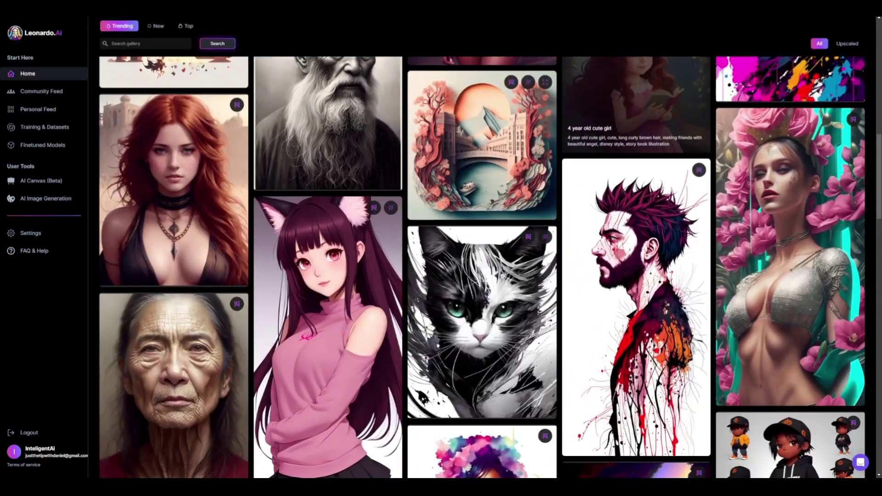
click(482, 145)
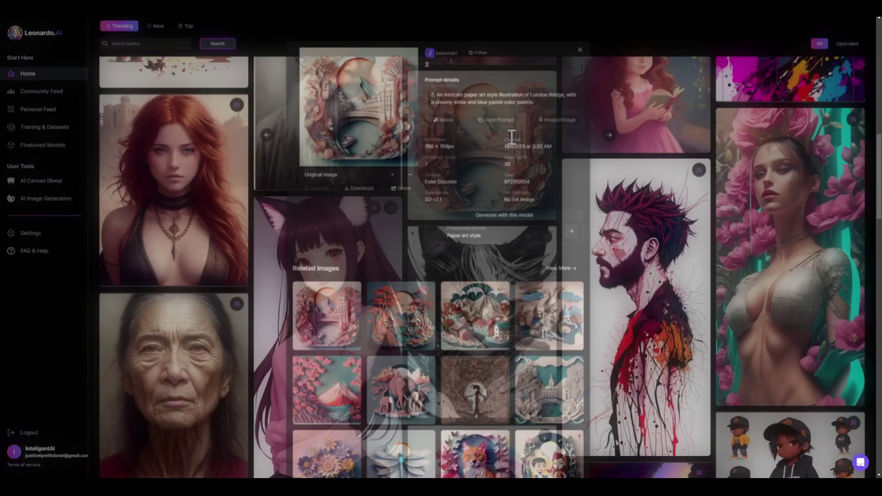
click(360, 102)
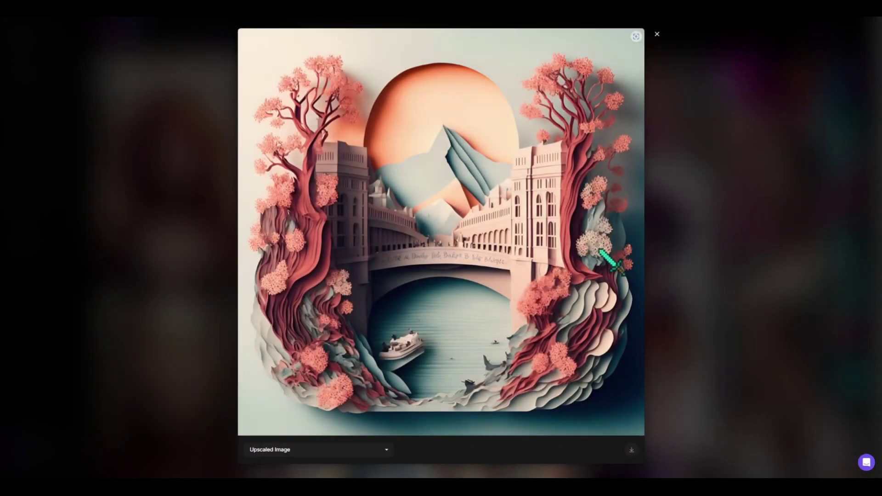
click(735, 194)
key(Right)
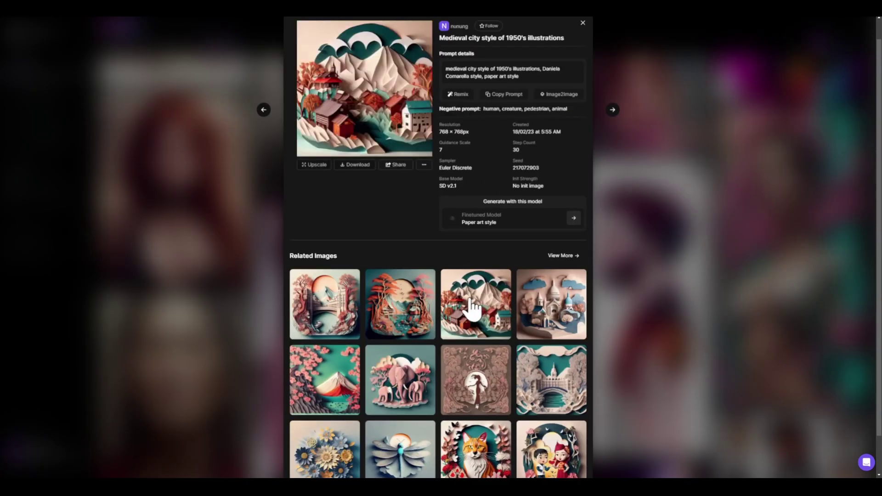
key(Escape)
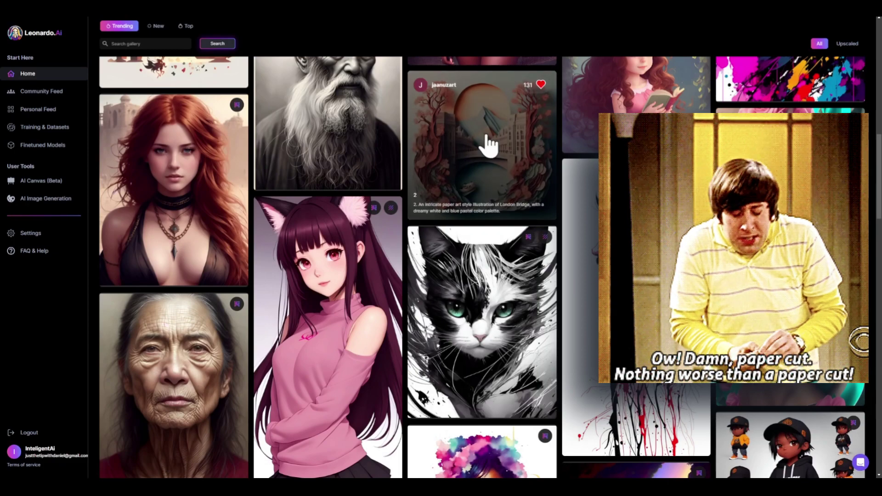
click(483, 144)
click(391, 340)
click(388, 112)
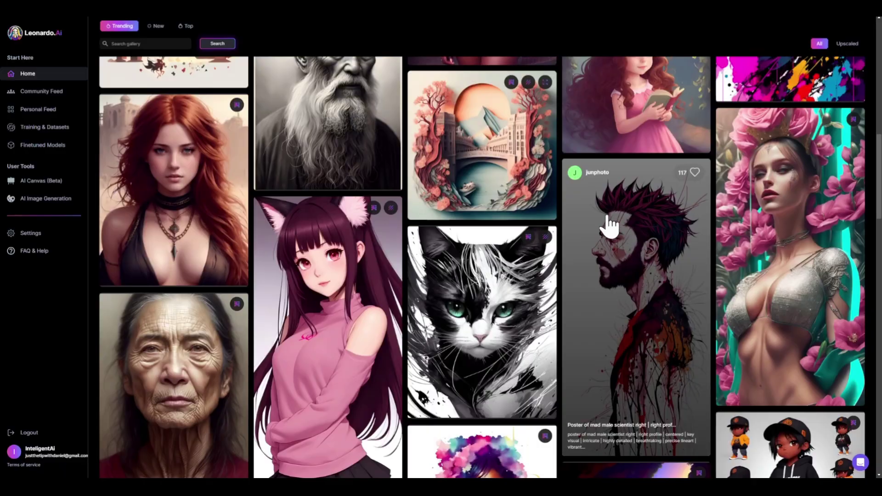
Step: Find the hooded Elden Ring image, select its prompt text, and view it full size
scroll(609, 325, down, 5)
scroll(614, 225, down, 4)
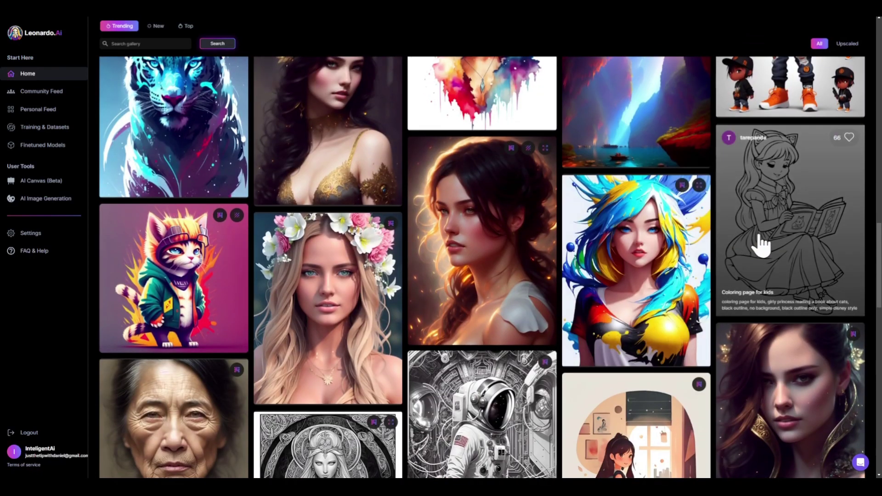
scroll(649, 147, down, 5)
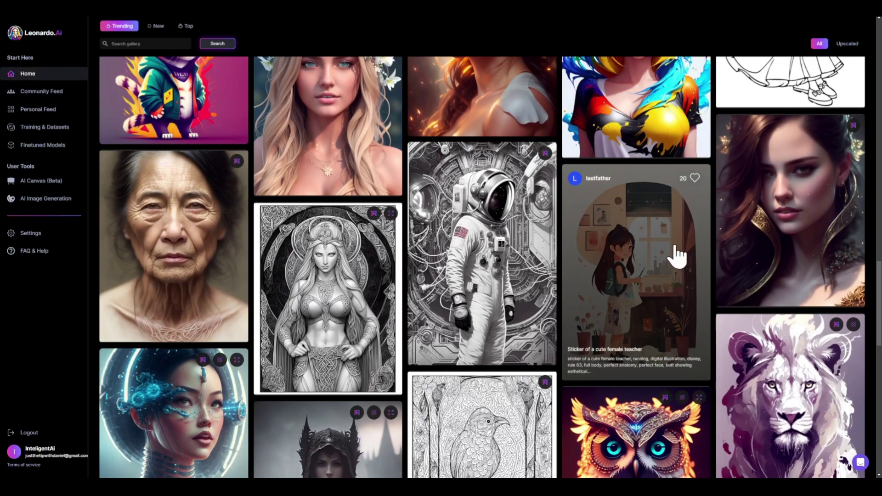
scroll(676, 256, down, 6)
scroll(654, 246, up, 4)
scroll(644, 266, down, 4)
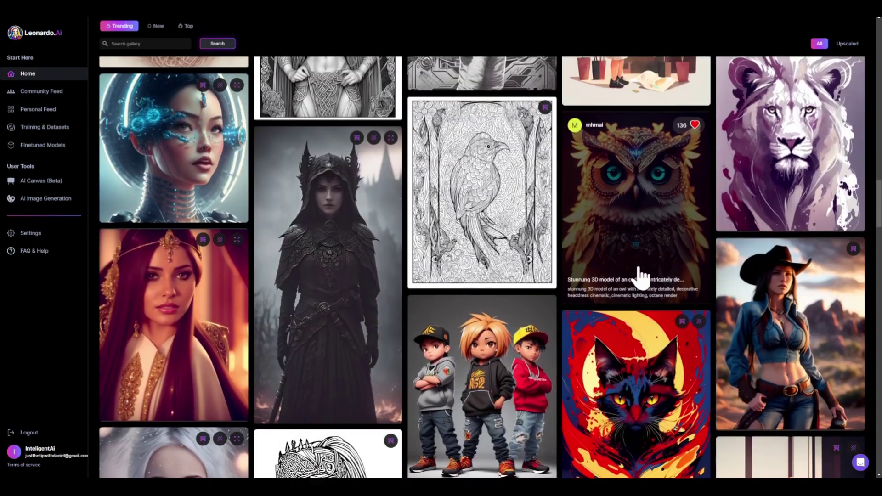
click(388, 230)
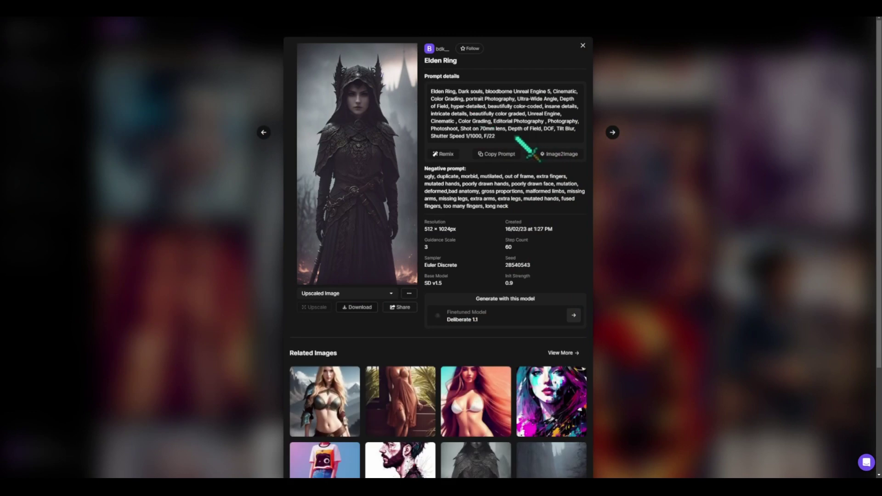
triple_click(439, 98)
click(516, 137)
click(371, 126)
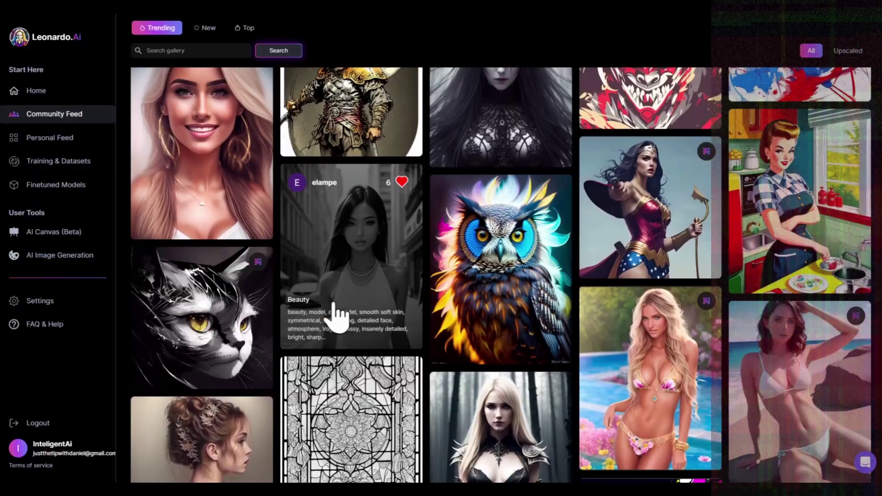
scroll(335, 316, down, 5)
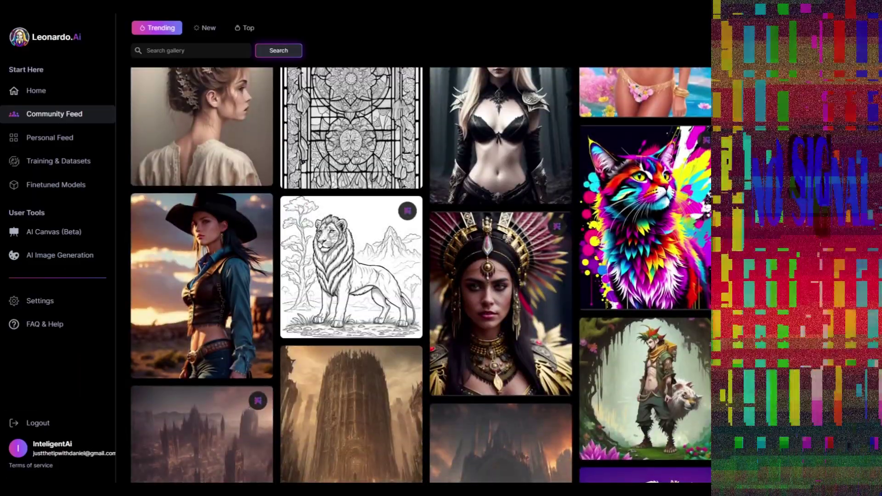
Step: Toggle the NSFW filter and browse Your Generations in the Personal Feed
scroll(556, 242, down, 5)
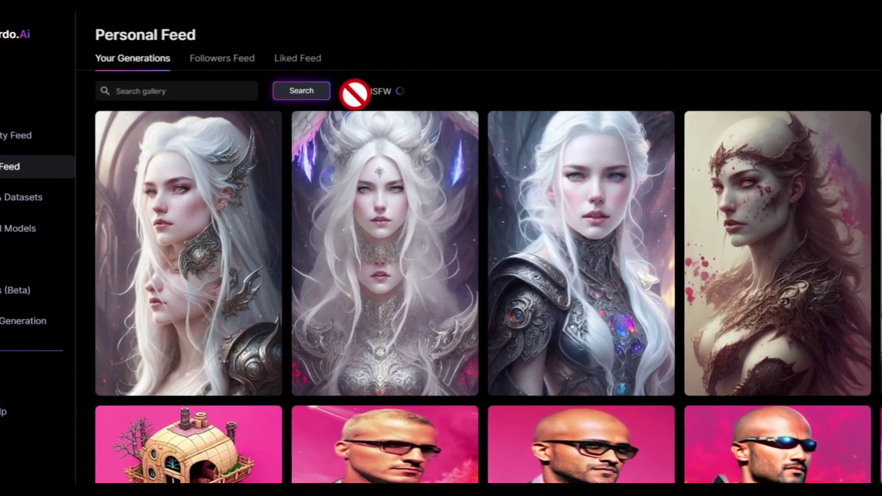
click(340, 87)
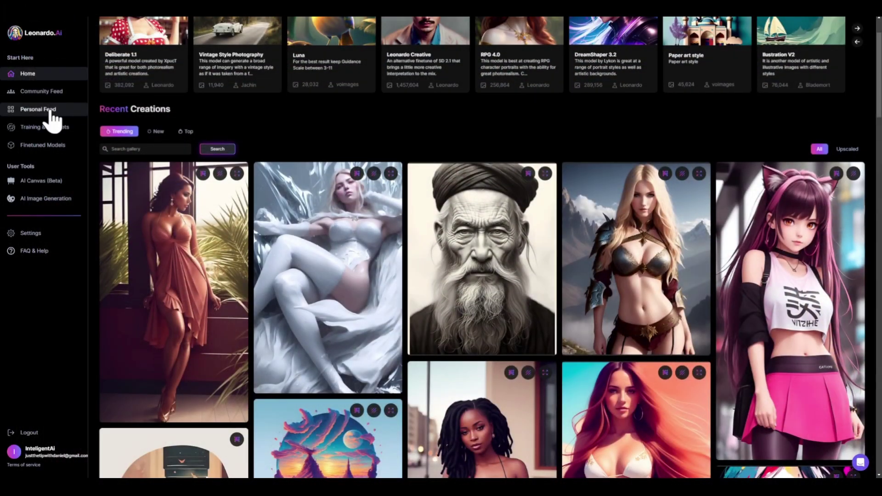
click(52, 112)
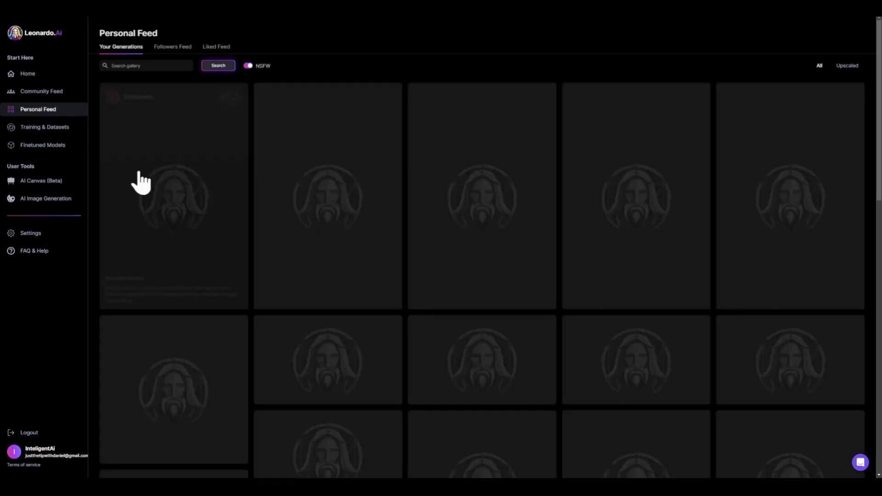
scroll(547, 207, down, 5)
scroll(554, 220, down, 8)
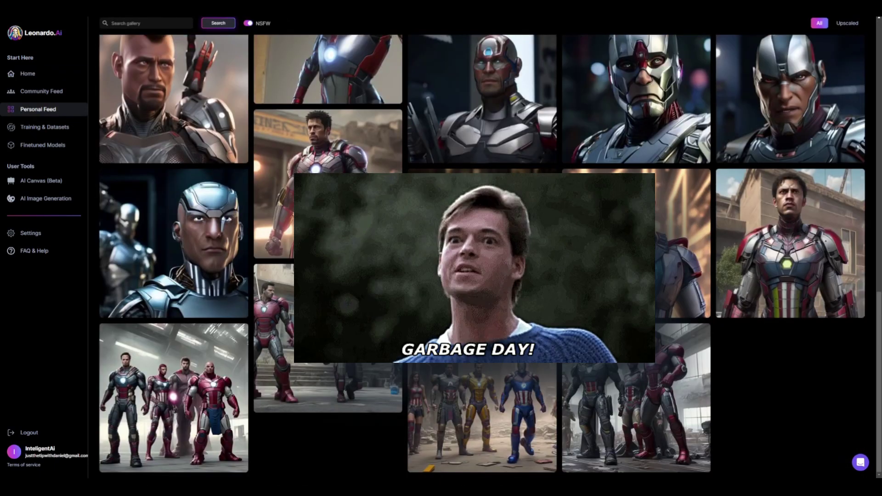
scroll(321, 98, up, 13)
Step: Check the Kerrigan, poolside blonde woman and ice goddess images in the Liked Feed, then go to Training & Datasets
click(216, 46)
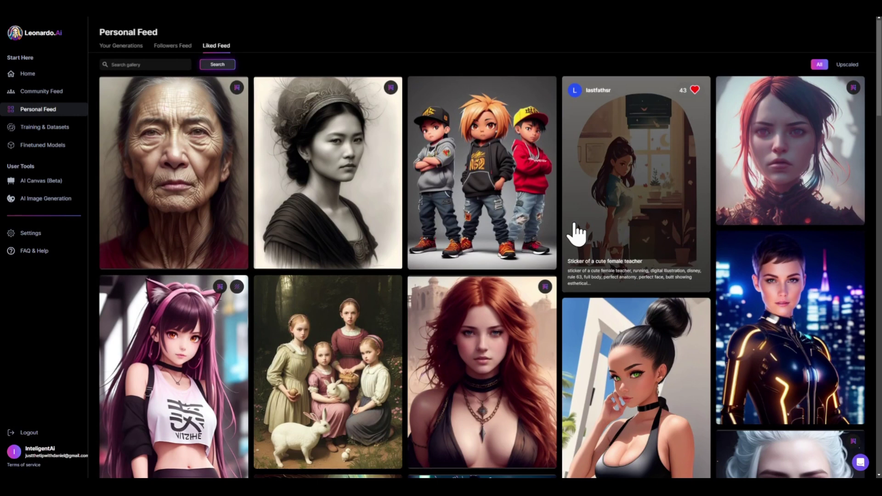
scroll(581, 221, down, 3)
scroll(738, 246, down, 3)
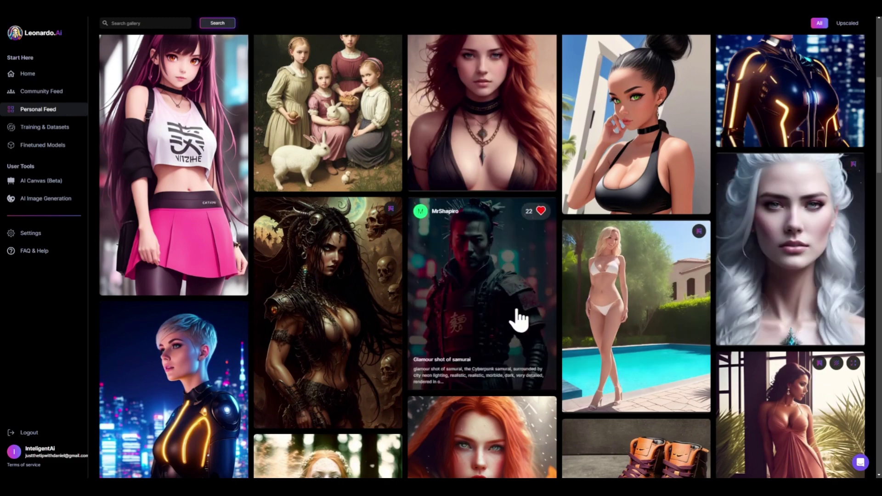
scroll(534, 314, down, 2)
click(391, 258)
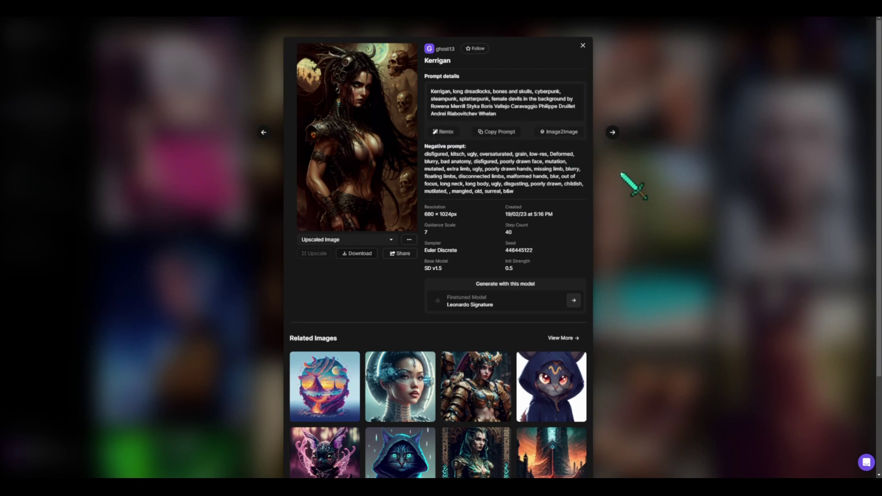
click(685, 198)
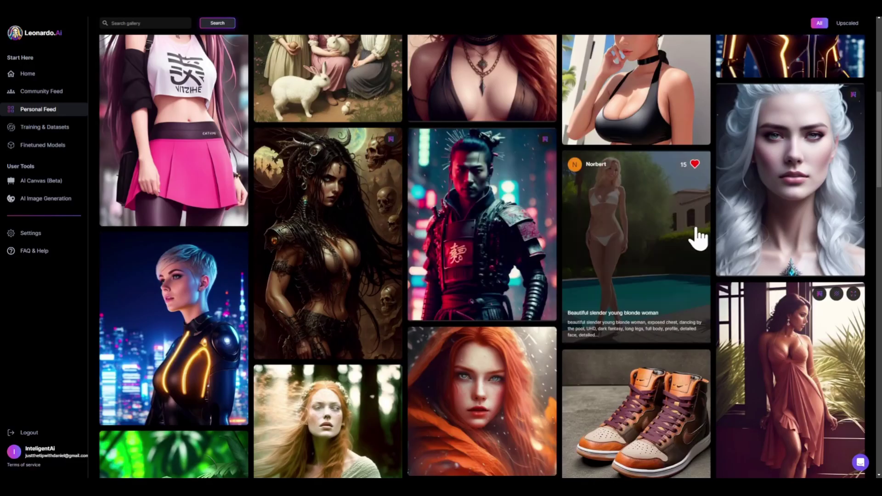
click(698, 239)
click(658, 148)
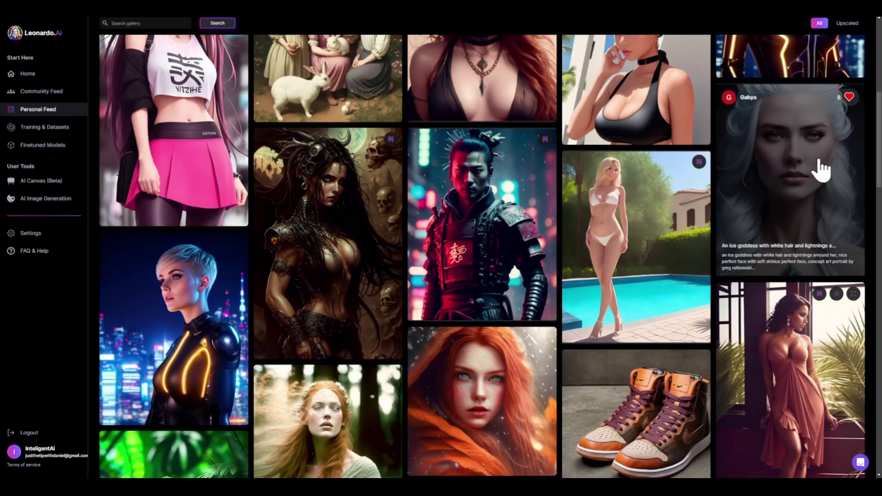
click(777, 232)
click(775, 219)
scroll(365, 226, down, 2)
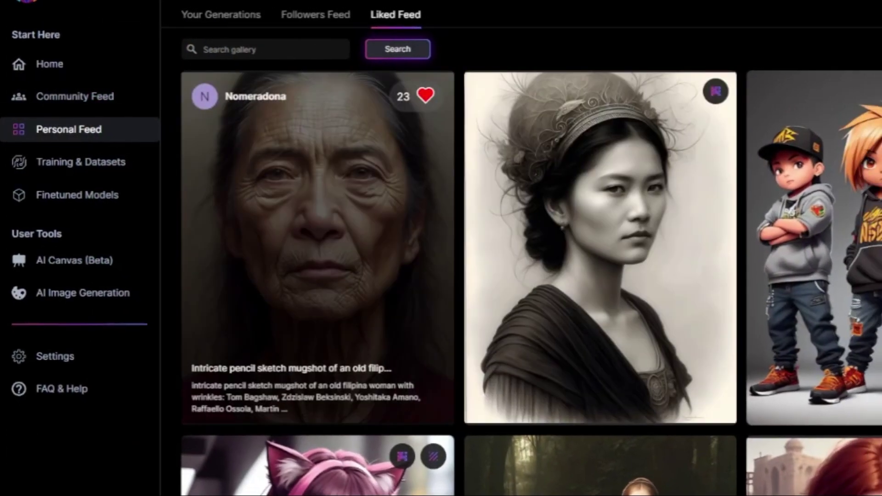
click(111, 162)
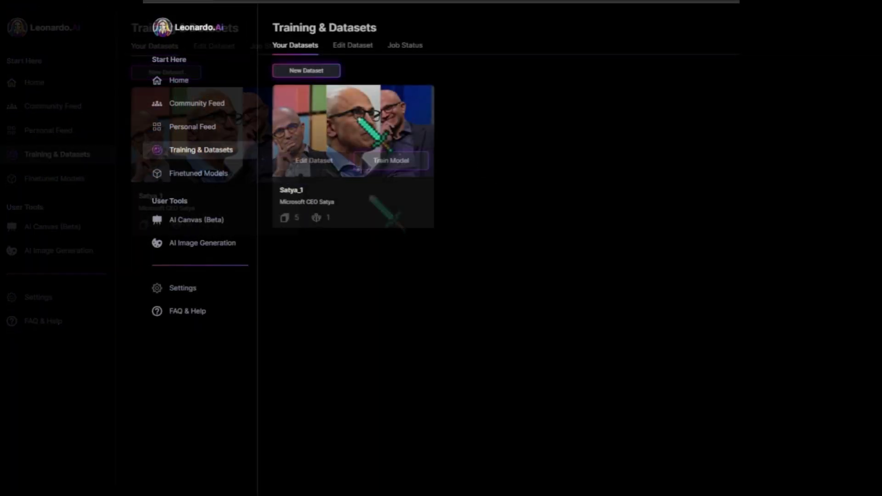
Step: Open the Job Status tab to confirm the dataset's training job is Done
mouse_move(404, 110)
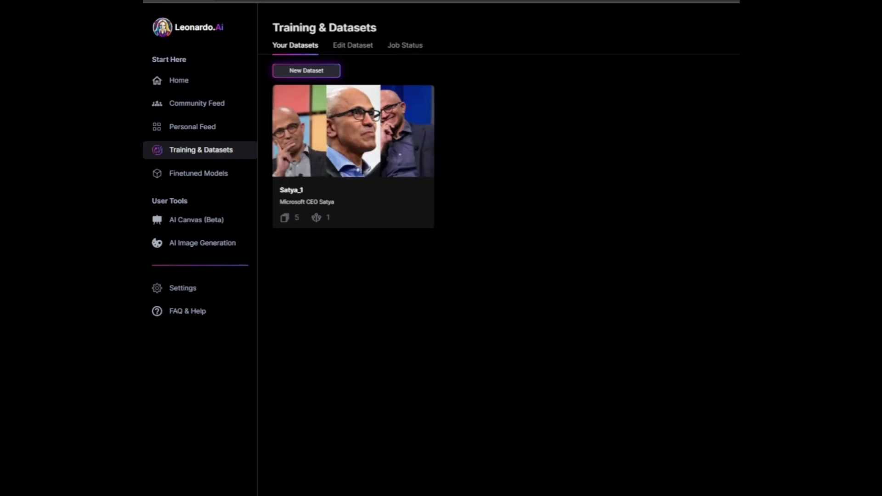
click(403, 47)
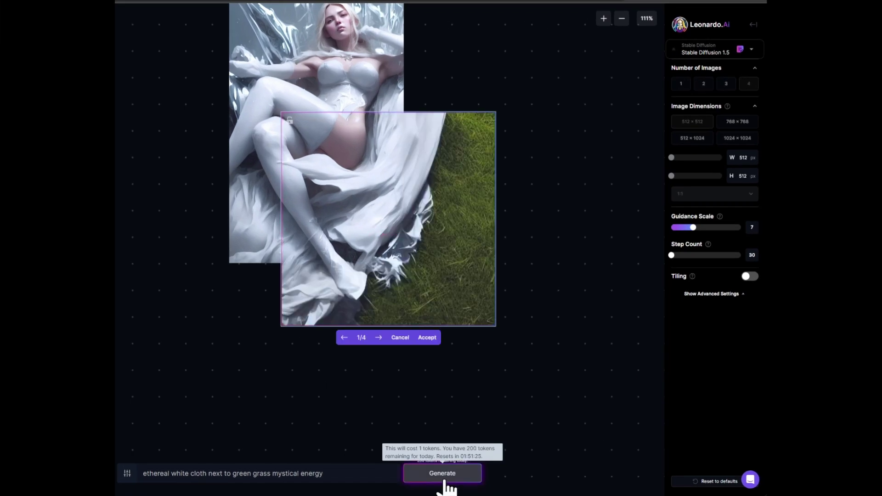
Step: Accept the green grass outpaint, generate a fill left of the image, and keep the fourth result
click(428, 319)
click(151, 198)
click(414, 473)
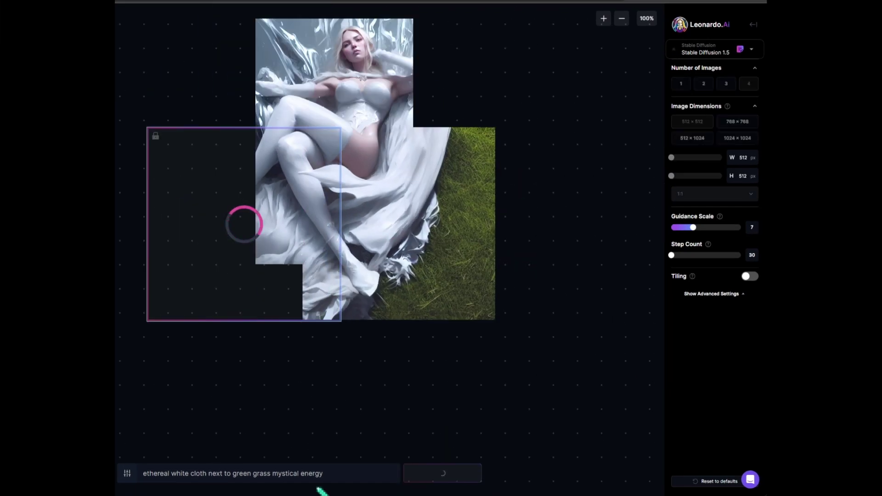
click(235, 333)
click(236, 333)
click(236, 332)
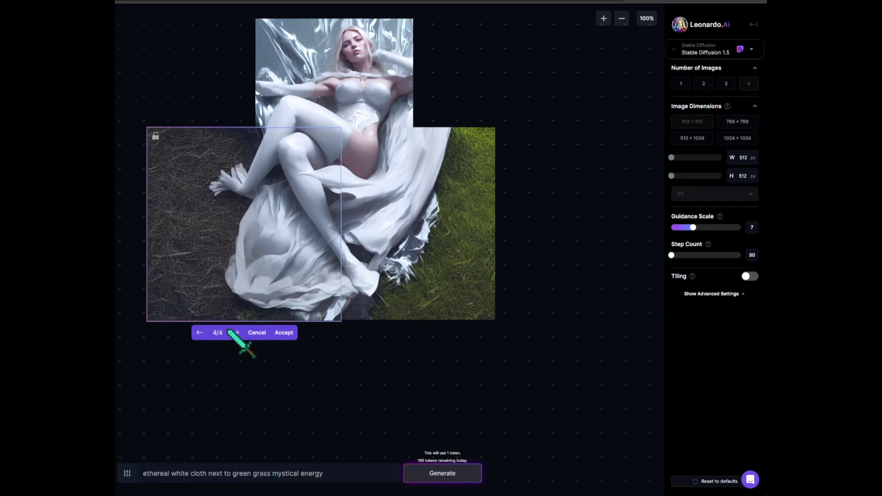
click(284, 333)
Step: Rerun the outpaint with 'lake' added to the prompt and browse the four results
text(lake)
key(Return)
scroll(468, 205, down, 2)
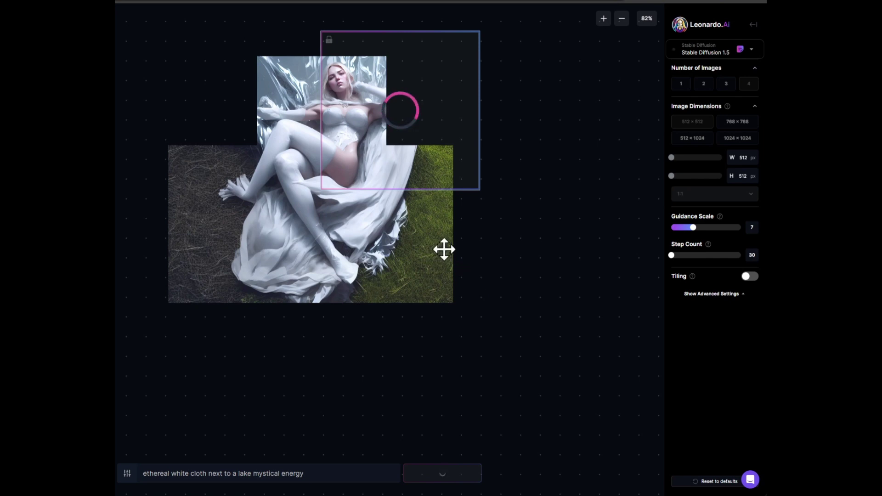
click(391, 202)
click(391, 202)
click(391, 202)
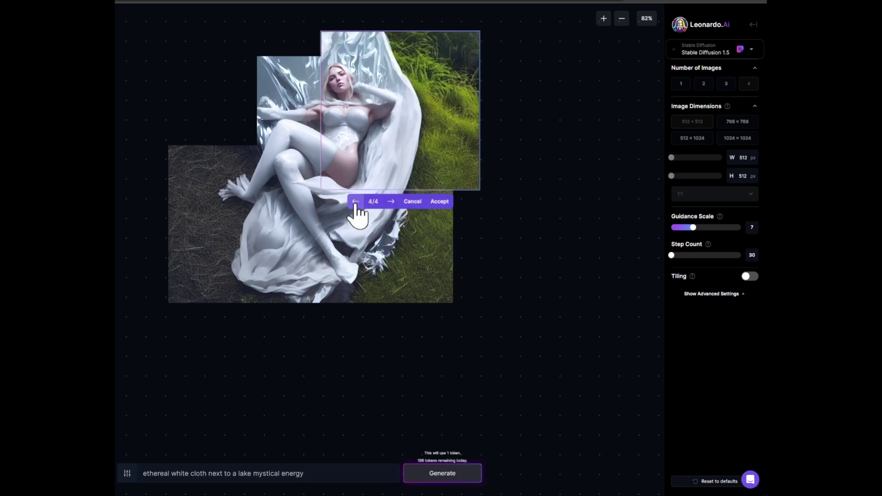
click(355, 203)
Step: Outpaint the upper-left area and keep it, then generate a fill for the lower-right gap
drag(468, 160, 315, 159)
key(Return)
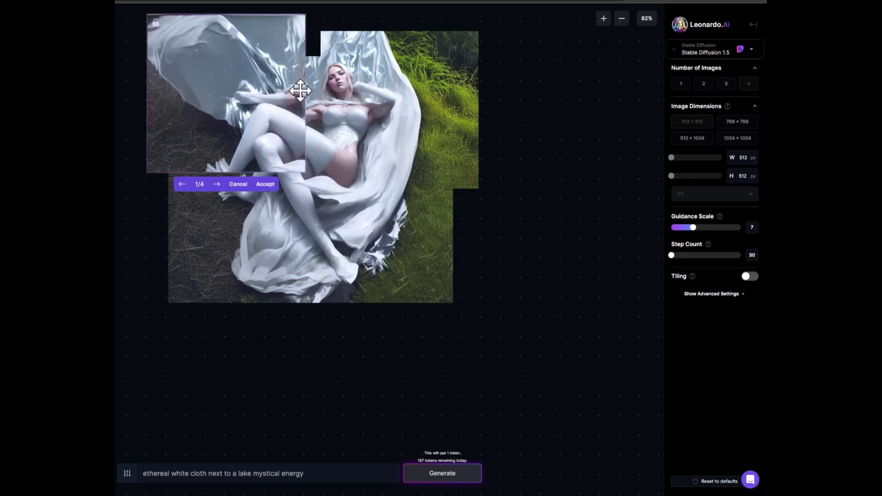
click(285, 199)
drag(241, 125, 395, 239)
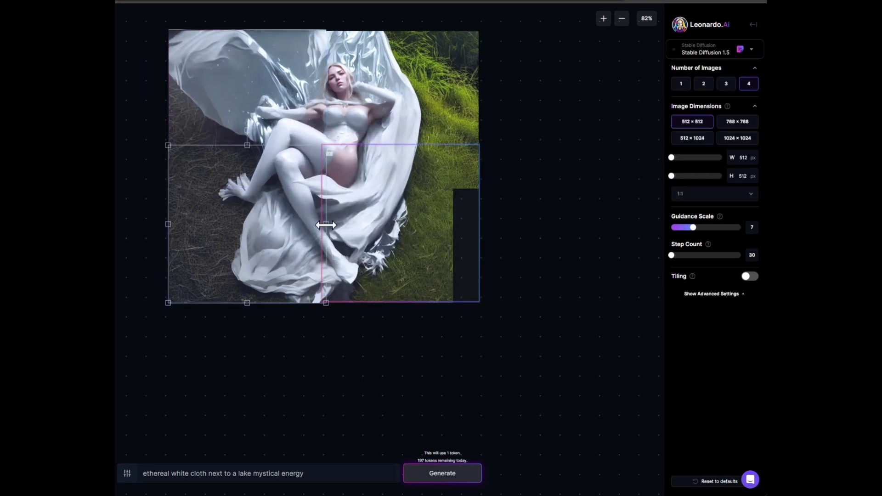
click(442, 473)
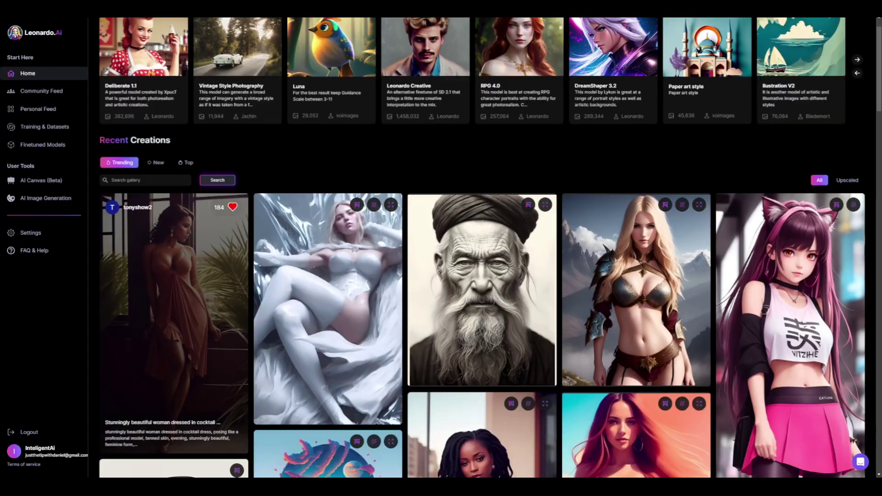
Step: Open the Community Models tab of Finetuned Models and view the OL-glass-AI model details
scroll(490, 248, down, 2)
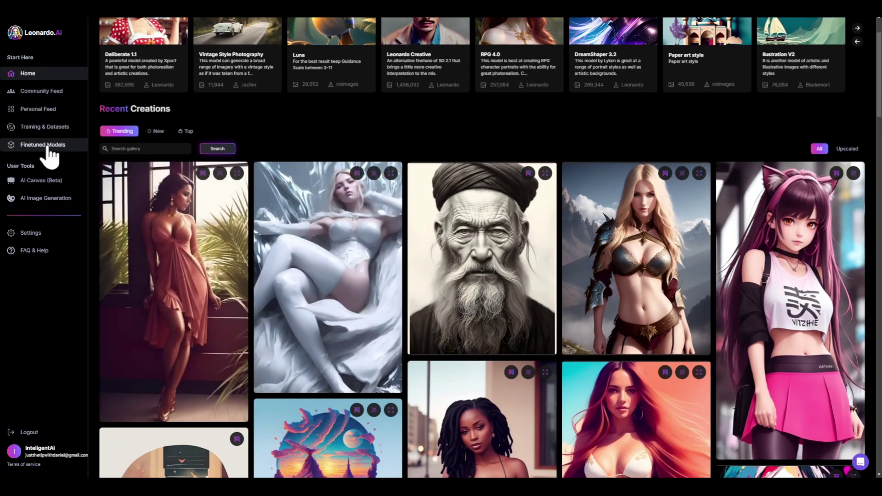
click(48, 146)
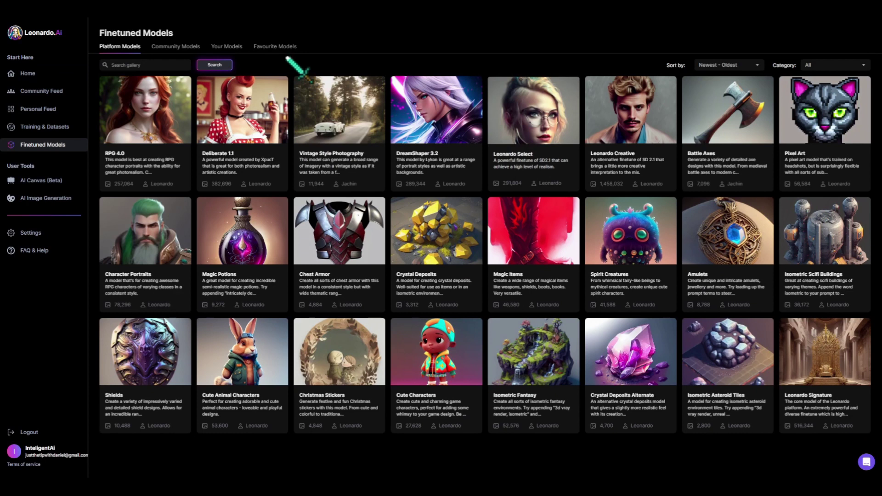
click(176, 46)
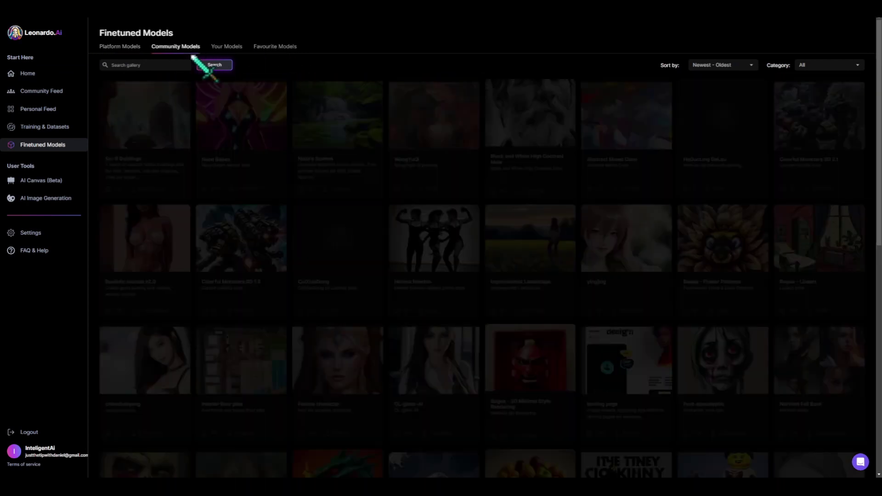
scroll(640, 308, down, 2)
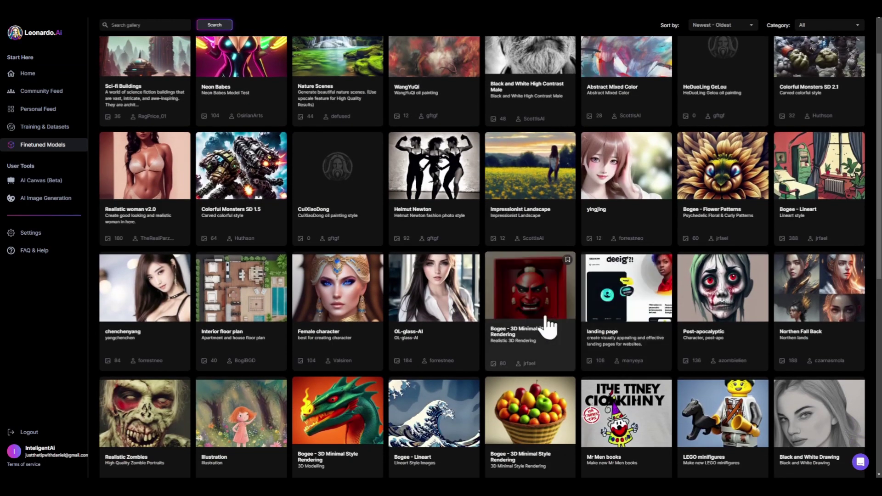
click(441, 295)
click(823, 181)
scroll(625, 249, down, 5)
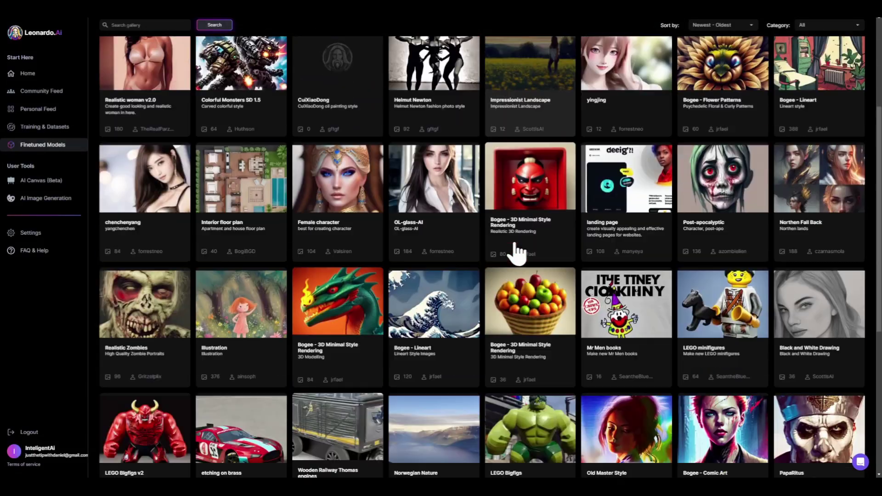
Step: View the fruit-basket Bogee and LEGO Bigfigs model details and scroll through more community models
click(531, 233)
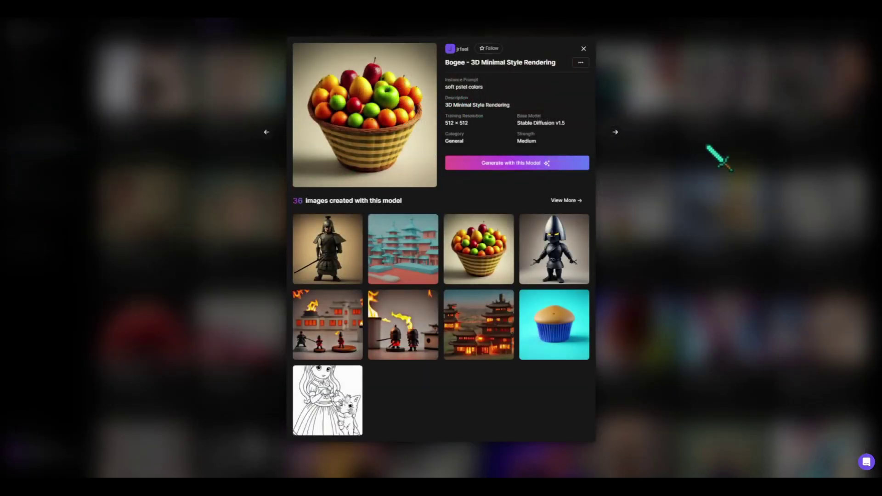
click(725, 145)
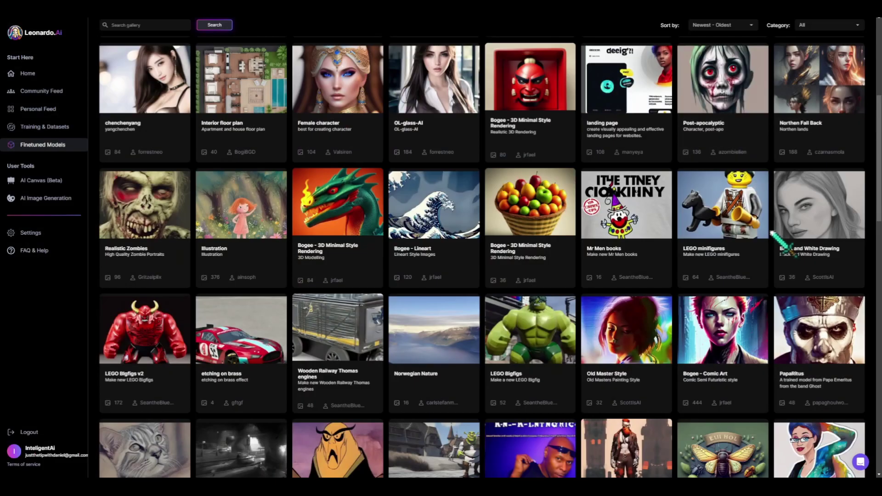
click(534, 337)
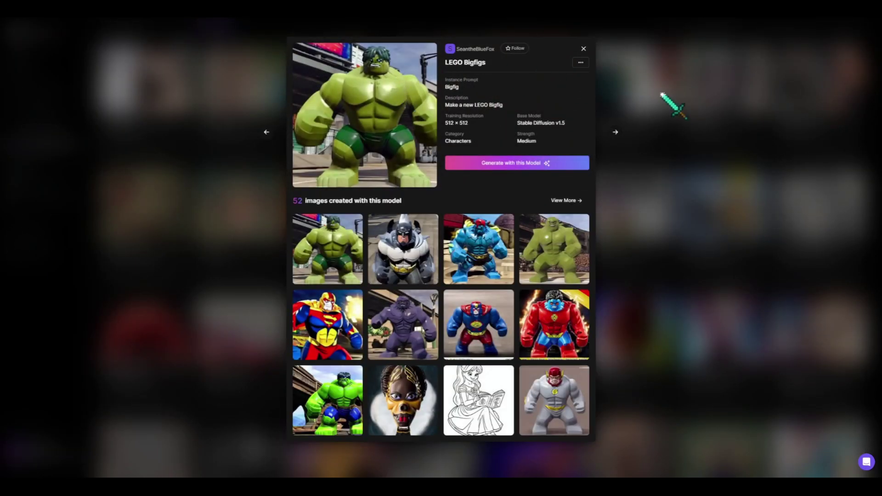
click(662, 93)
scroll(616, 258, down, 8)
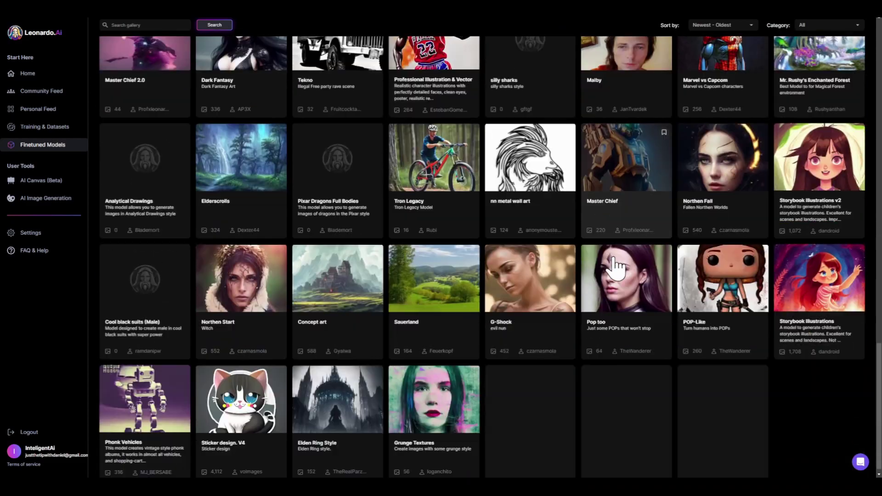
scroll(420, 309, up, 3)
scroll(420, 309, down, 3)
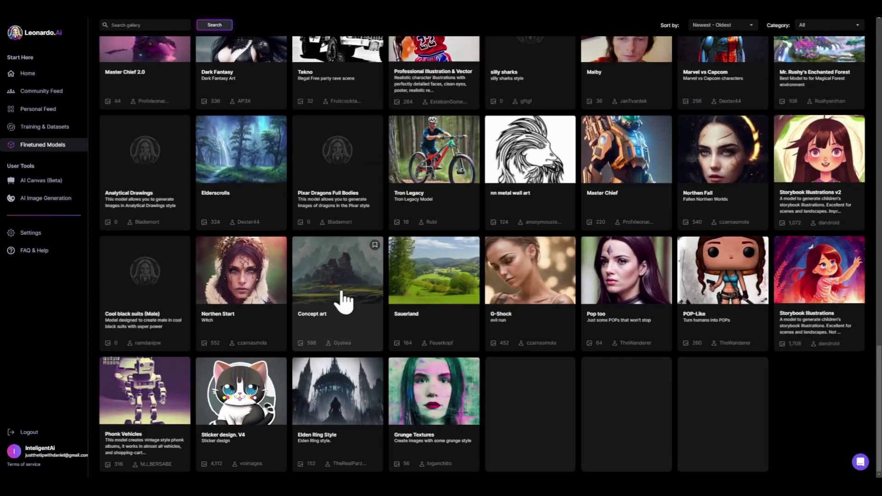
scroll(344, 301, down, 5)
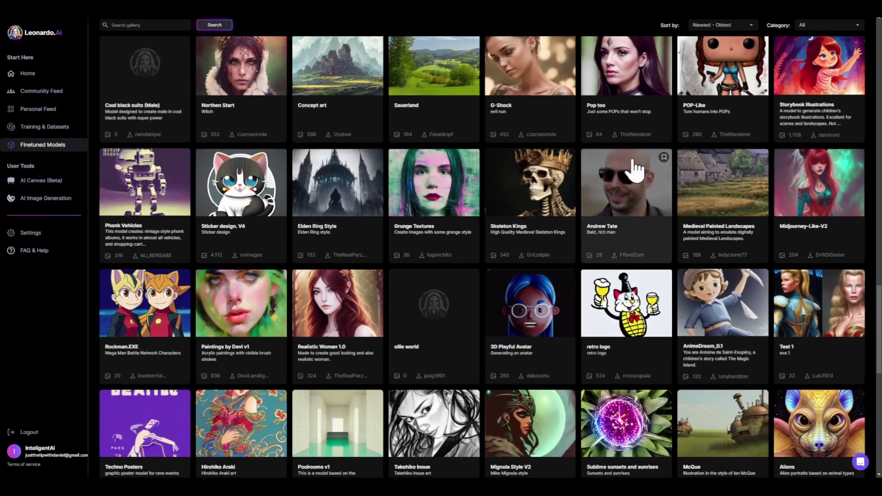
scroll(423, 285, up, 10)
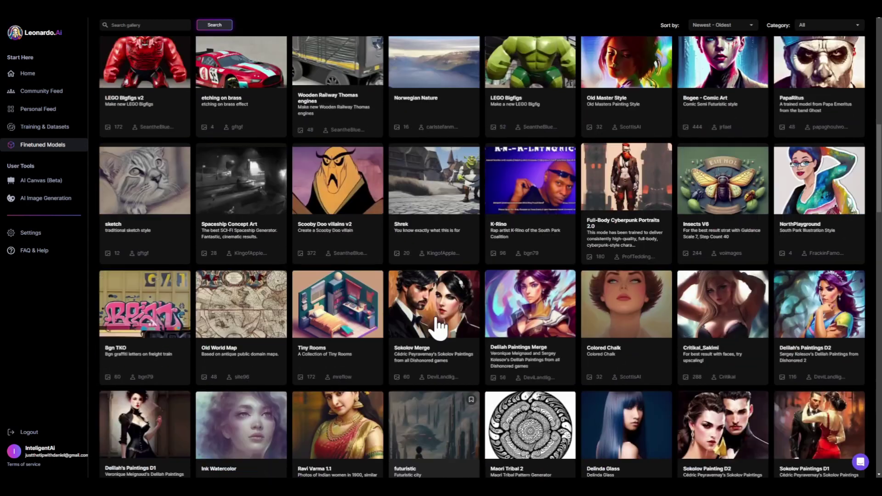
scroll(439, 327, up, 10)
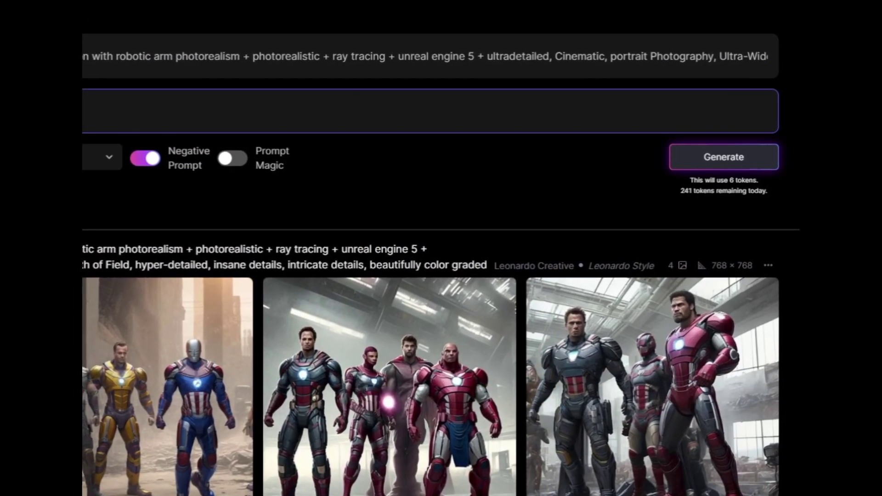
Step: Generate a new batch from the photorealistic robotic-arm prompt
click(717, 154)
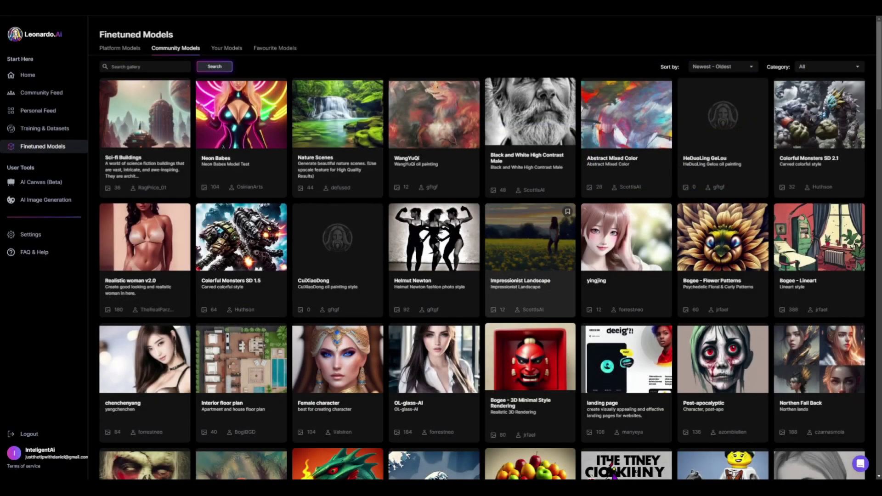
Step: Switch to Platform Models and view, then close, the Shields model details
click(120, 49)
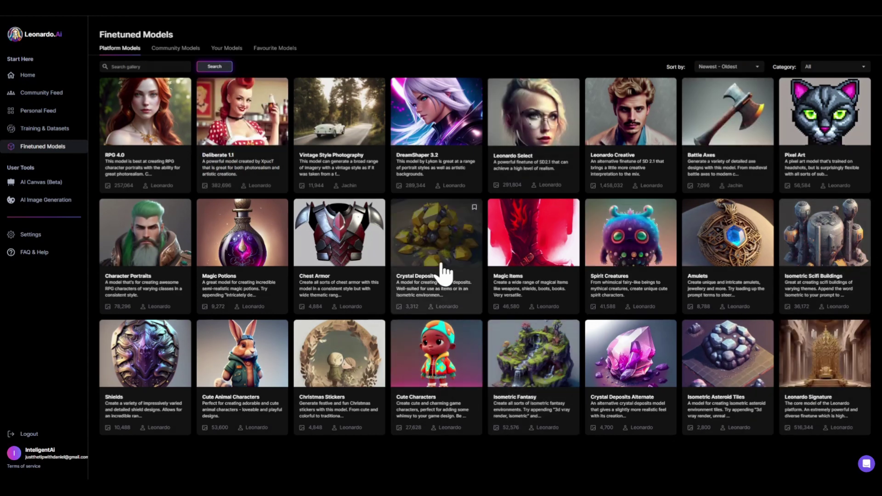
click(152, 352)
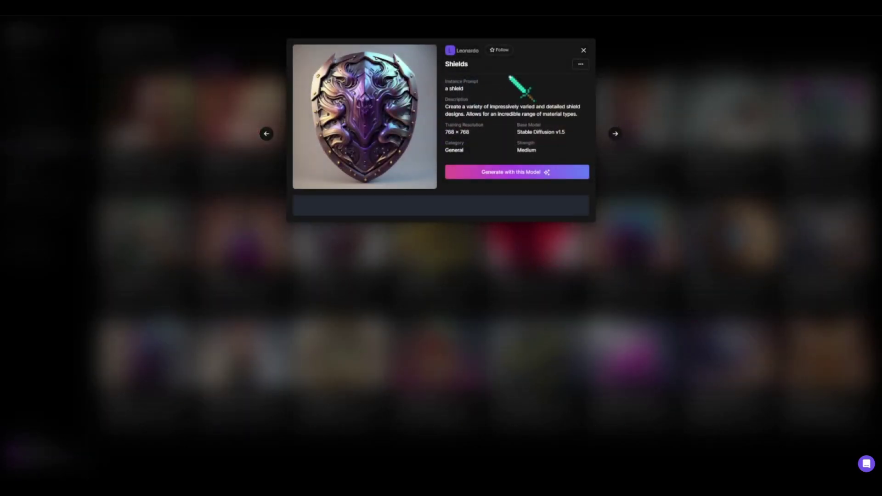
click(584, 51)
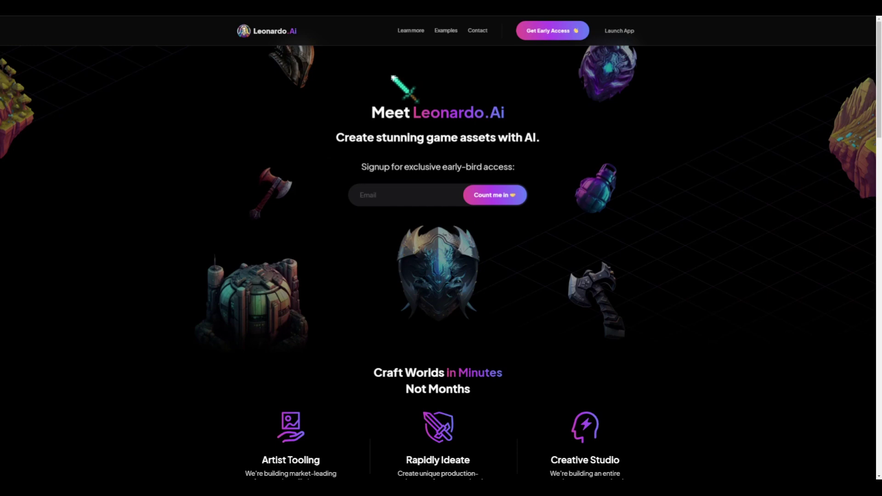
Step: Scroll down the Leonardo.Ai landing page to review its feature sections
scroll(393, 92, down, 5)
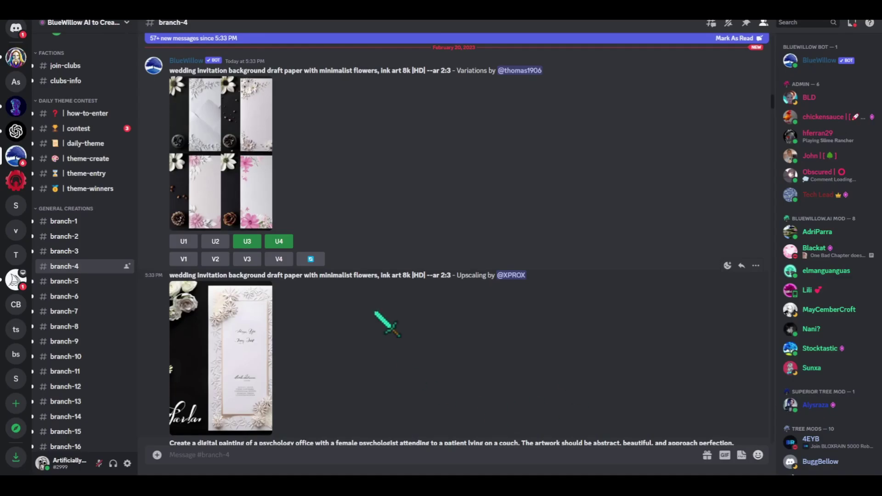
Step: Enlarge the wedding invitation grid, visit channels branch-5 through branch-7, then enlarge the alien lion grid
click(271, 139)
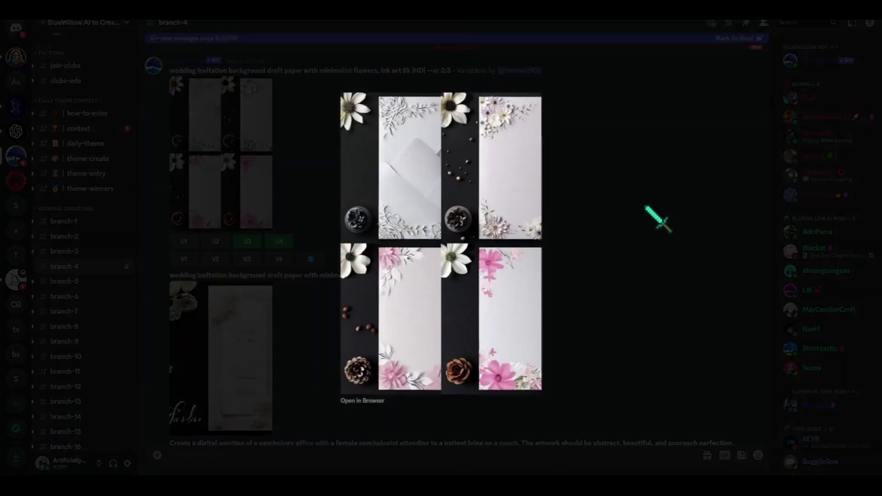
click(662, 205)
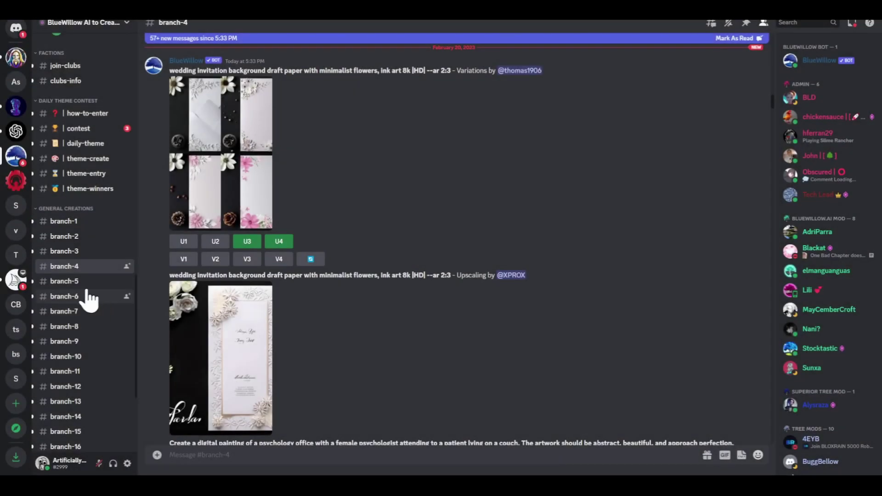
click(85, 282)
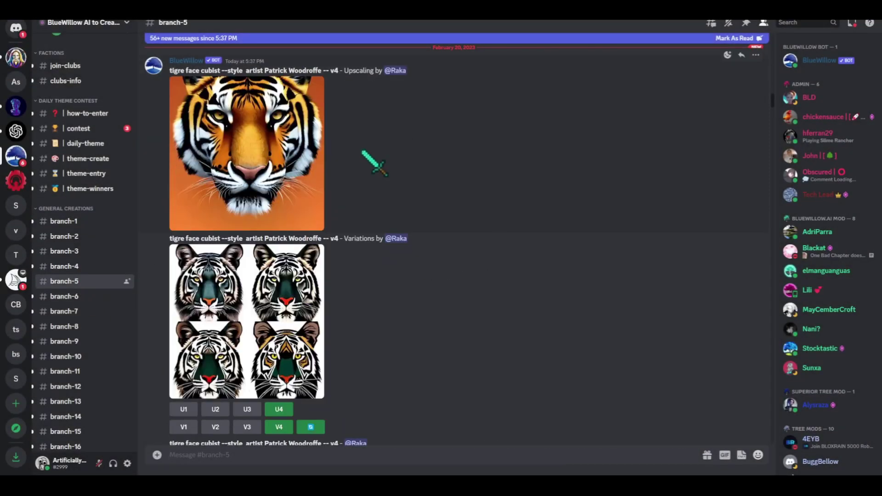
click(73, 298)
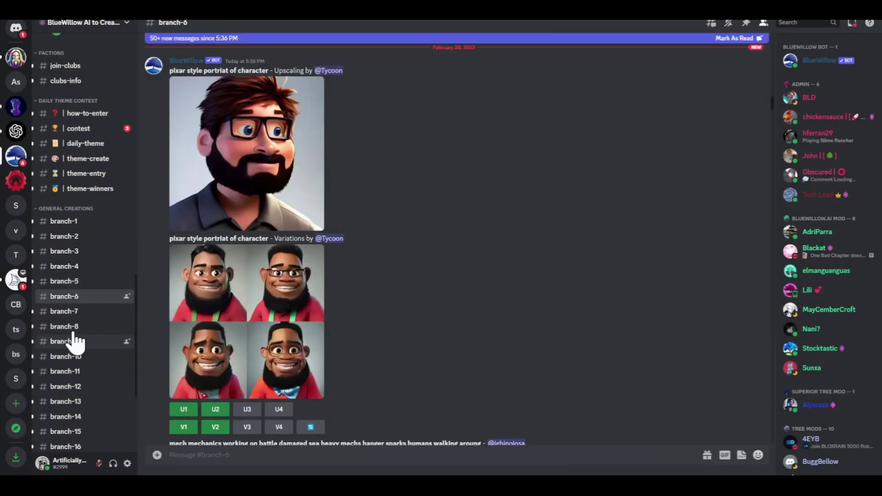
click(77, 312)
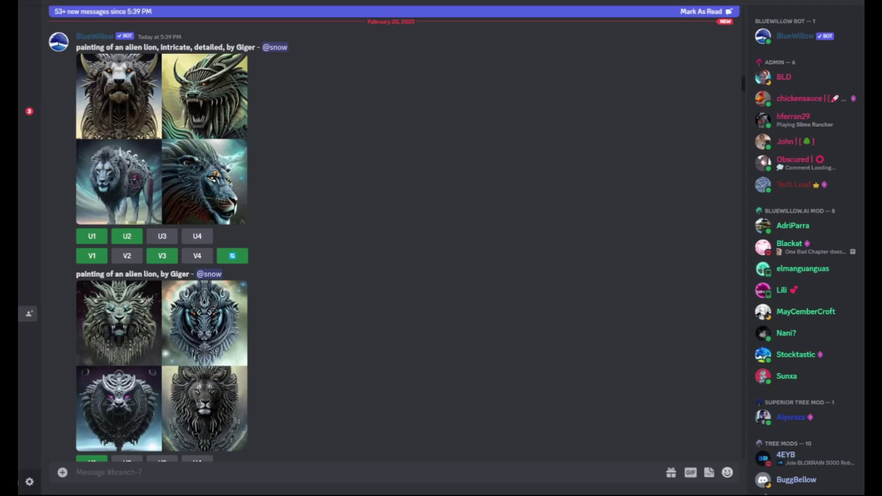
click(162, 140)
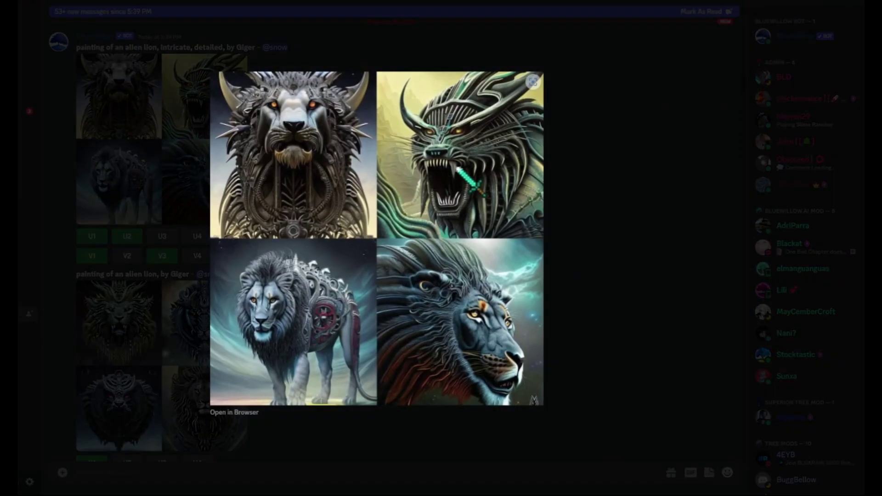
click(664, 172)
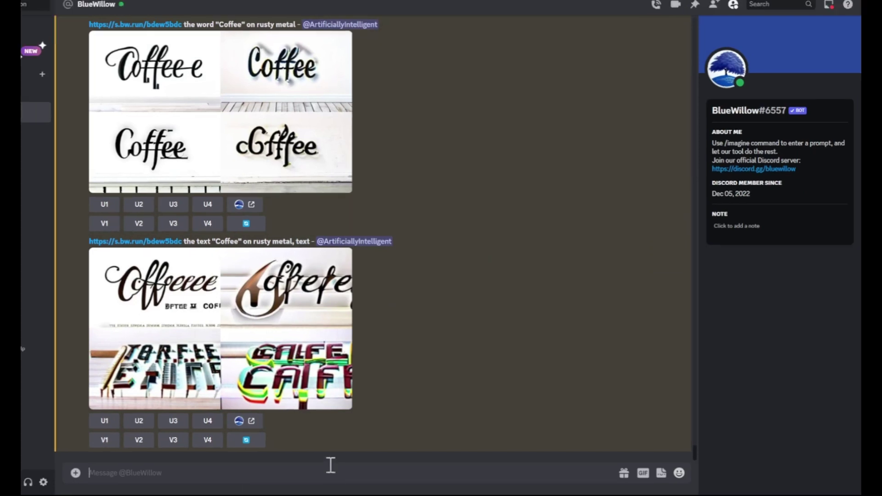
Step: Ask BlueWillow to /imagine 'a beautiful blue willow tree by h.r. giger'
text(/)
key(Return)
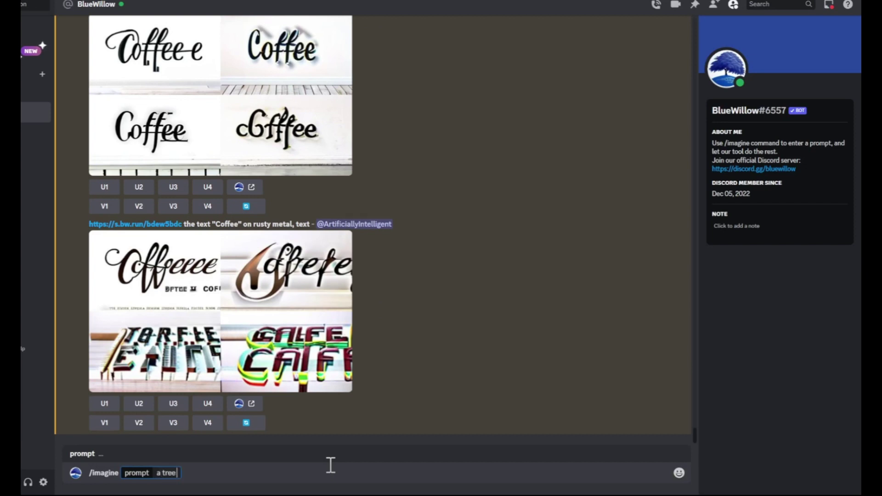
key(ctrl+a)
text(a beautiful blue willow tree)
text(b)
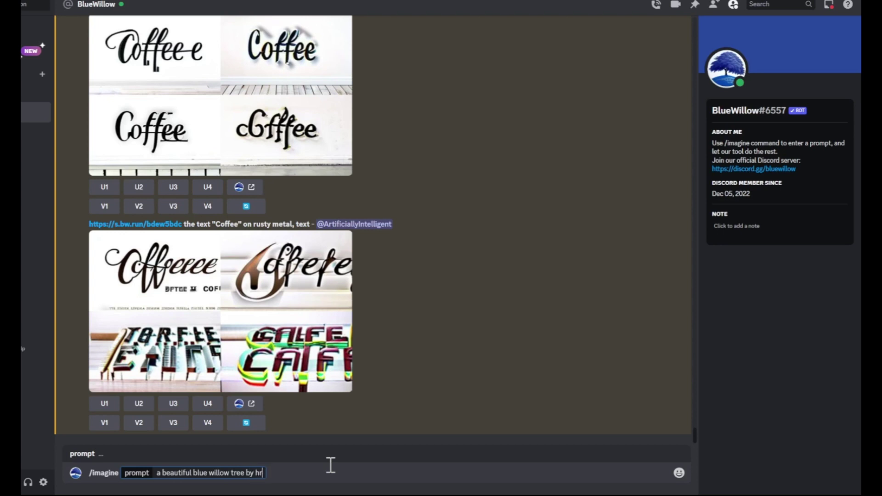
text(y h.r. giger)
key(Return)
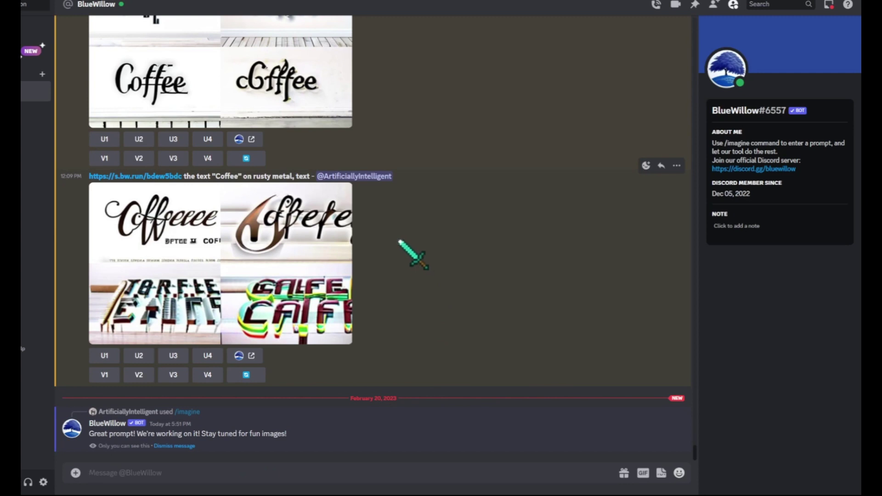
Step: Scroll through the results and enlarge the upscaled second willow tree image
scroll(203, 258, up, 2)
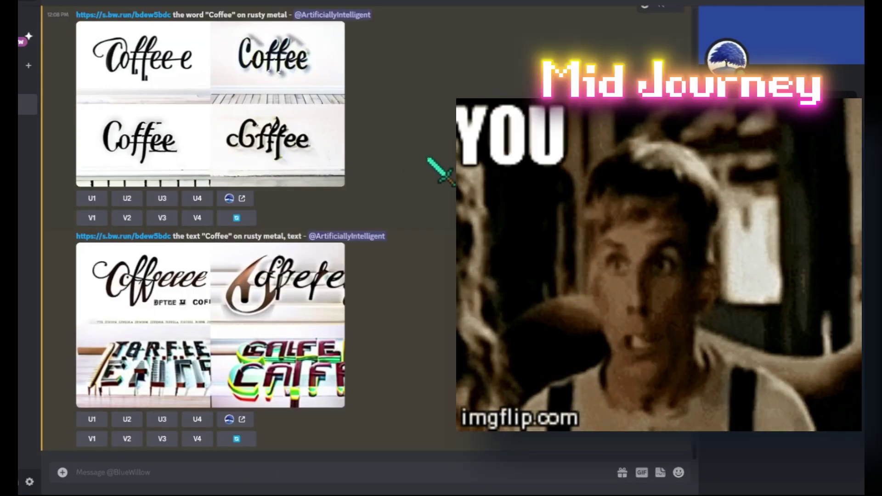
scroll(403, 108, up, 5)
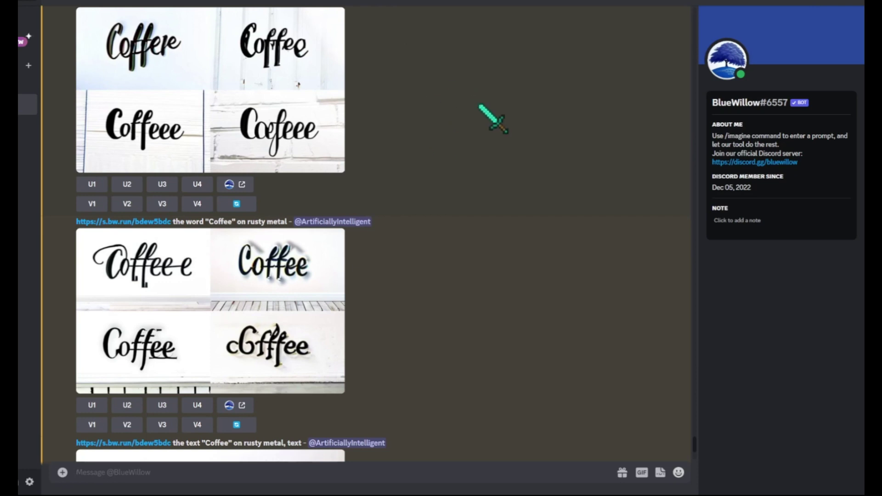
scroll(439, 294, down, 5)
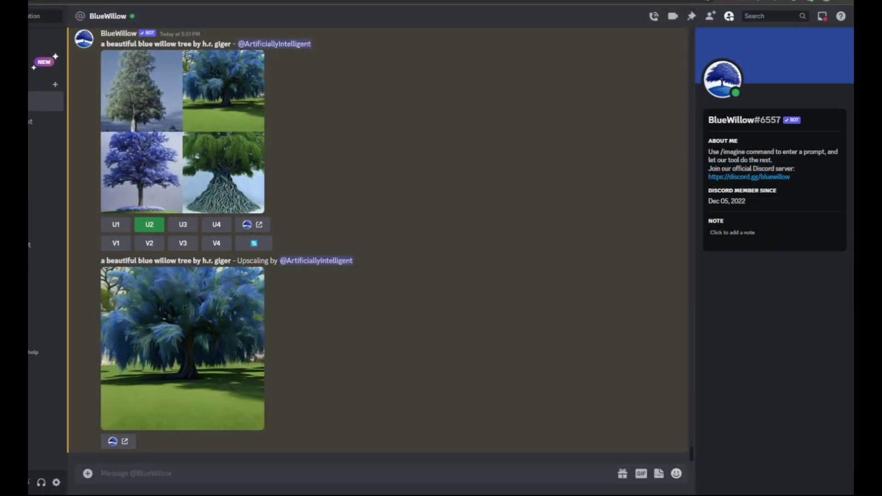
click(182, 348)
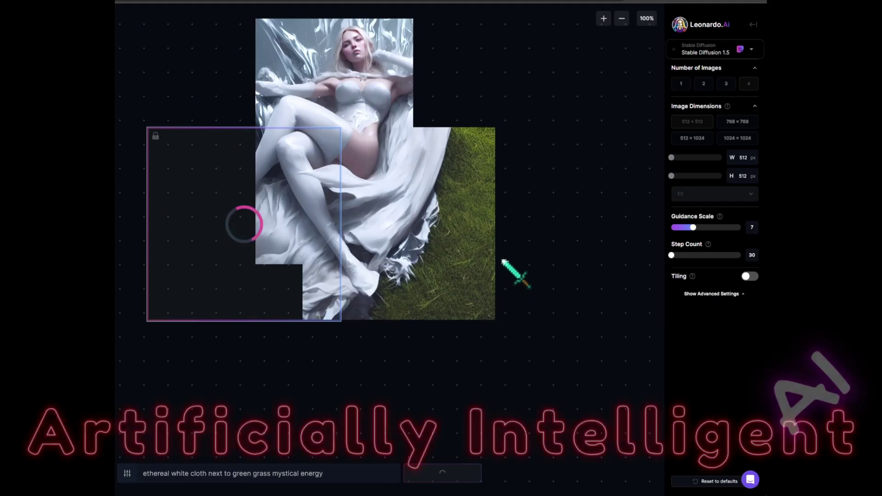
Step: Cycle through the outpaint variations of the white-cloth image and accept one
click(235, 333)
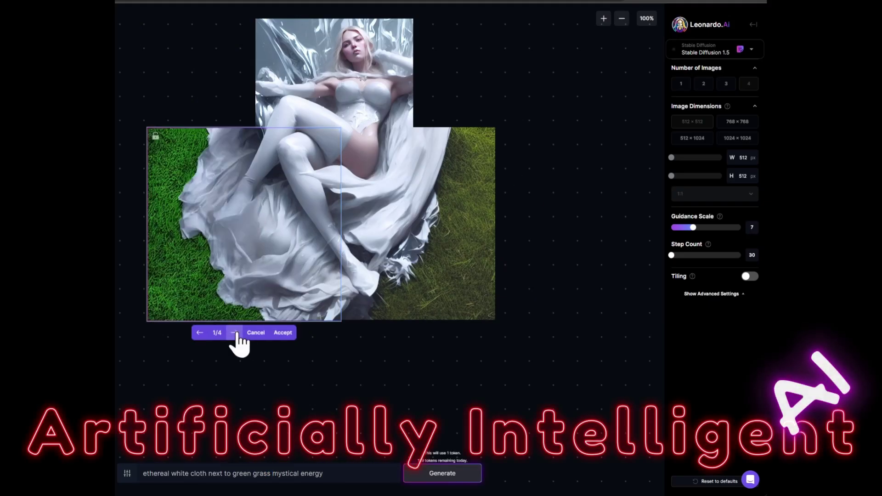
click(235, 333)
click(235, 332)
click(282, 332)
Step: Replace 'green grass' with 'a lake' in the prompt and outpaint the image's left side
drag(280, 473, 236, 473)
text(a lake)
scroll(281, 154, down, 2)
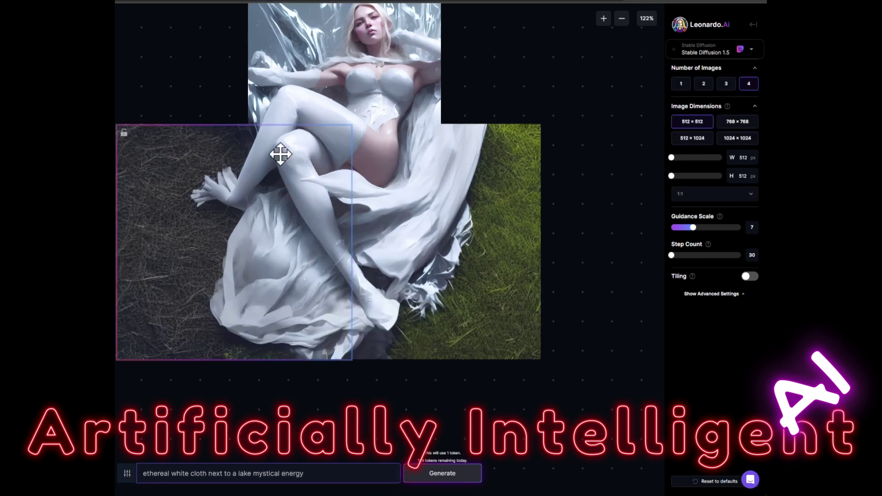
drag(282, 154, 446, 178)
key(Return)
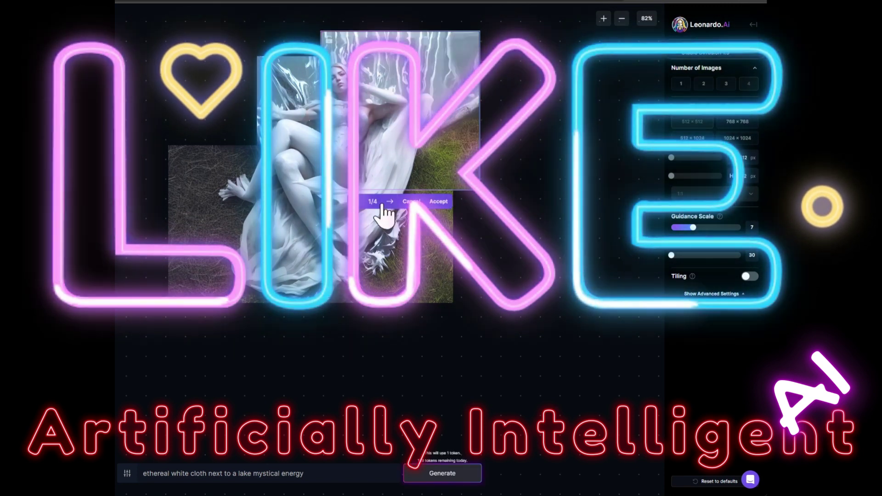
Step: Accept the left fill, then outpaint the top-left and lower-right gaps
click(390, 202)
click(438, 201)
drag(464, 162, 312, 162)
click(442, 474)
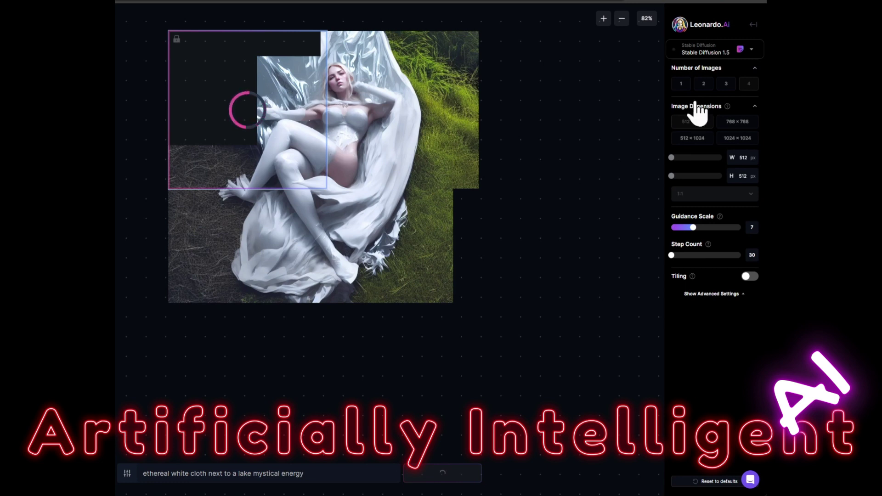
click(286, 200)
drag(242, 125, 391, 239)
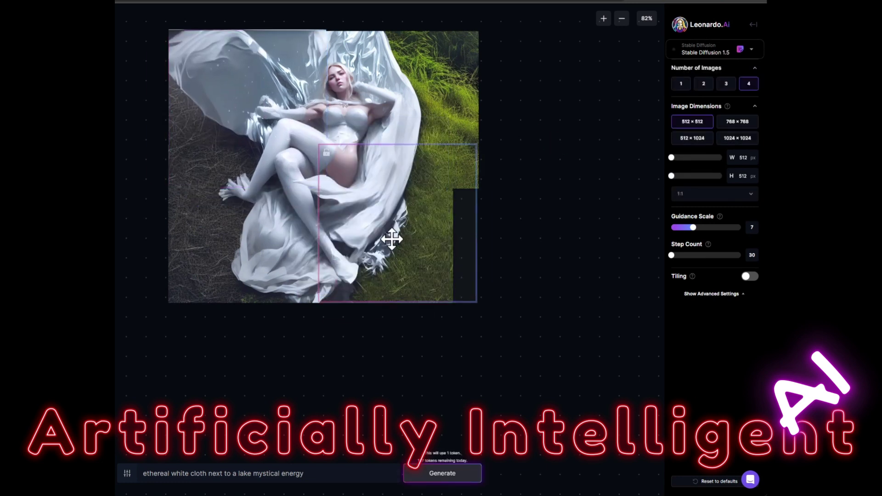
click(449, 475)
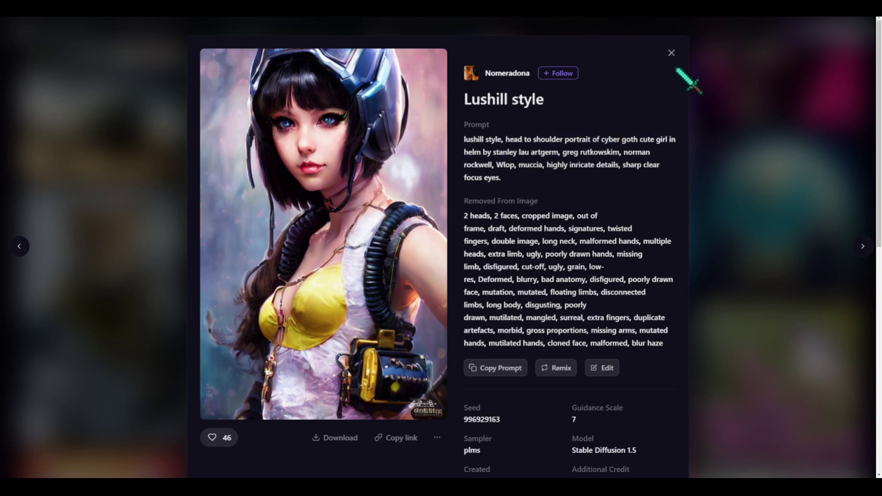
Step: Close the Lushill style details and open the Post-apocalyptic Cyberpunk child image
click(672, 53)
scroll(508, 240, down, 8)
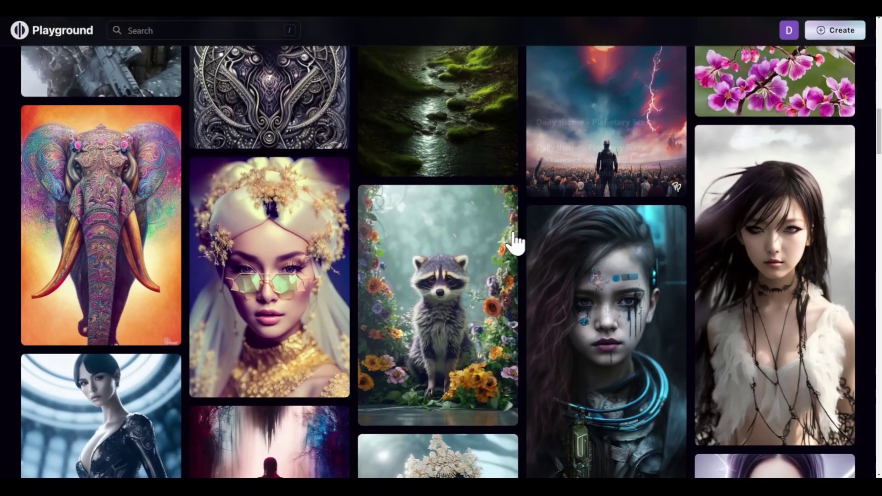
click(636, 204)
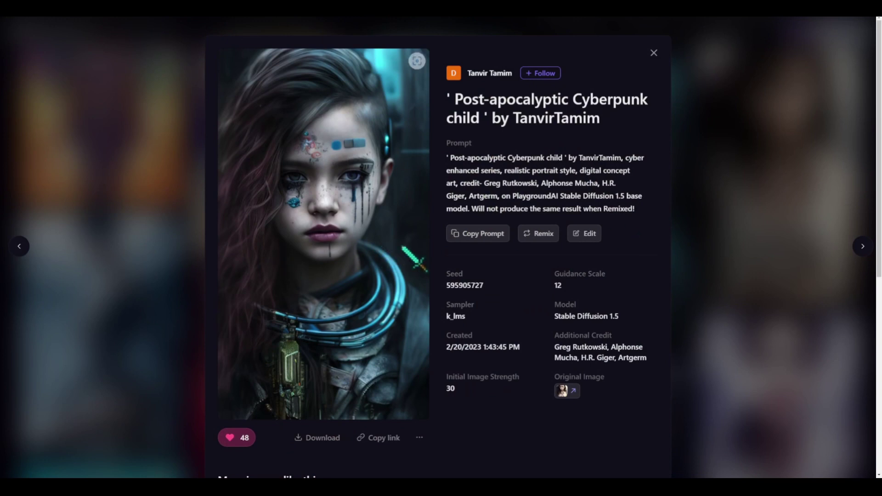
drag(449, 215, 450, 202)
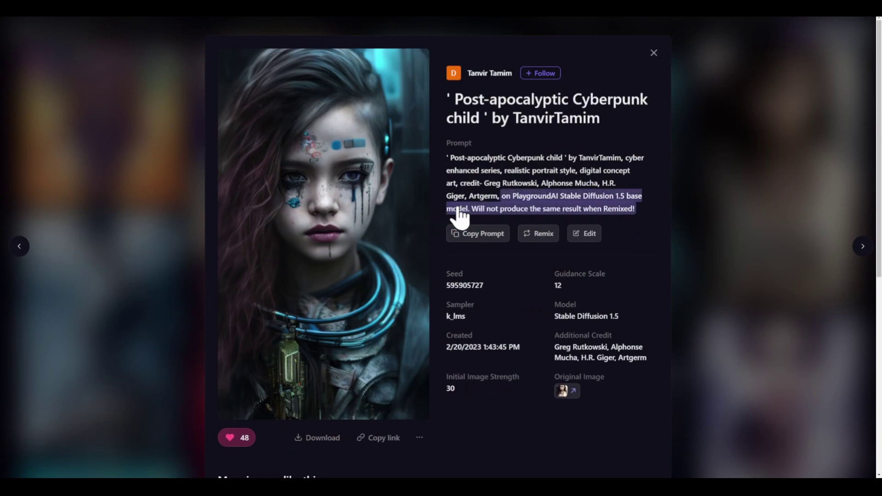
click(368, 163)
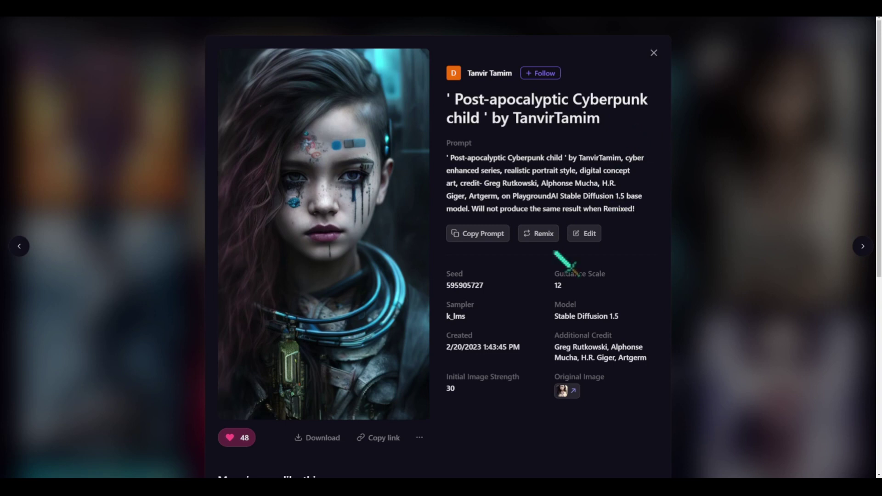
Step: Look at the image's extra options, then open it in the instruction editor
click(419, 439)
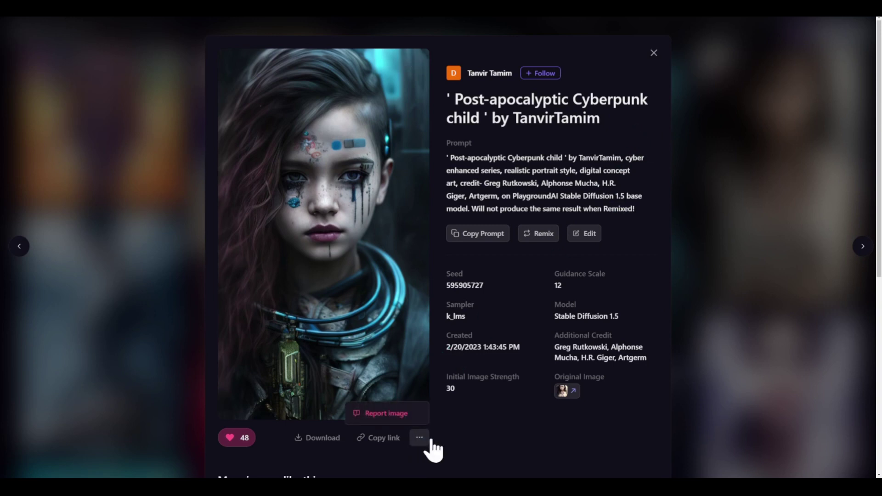
click(503, 451)
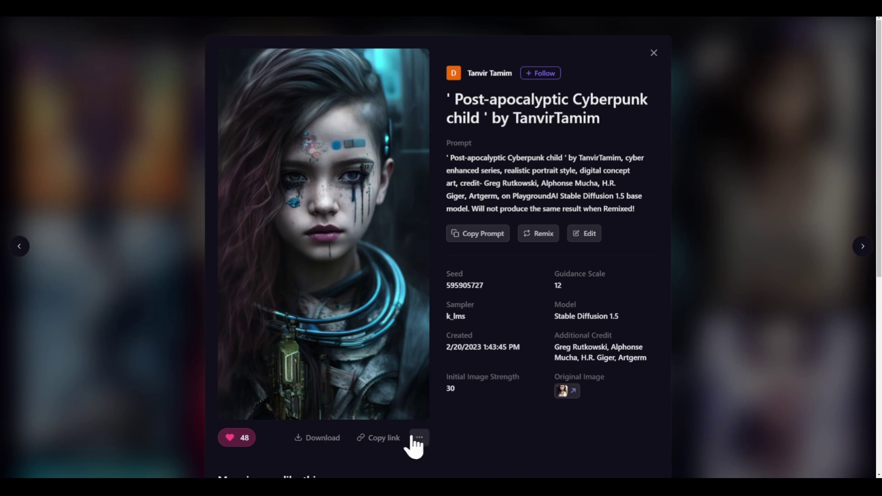
click(585, 234)
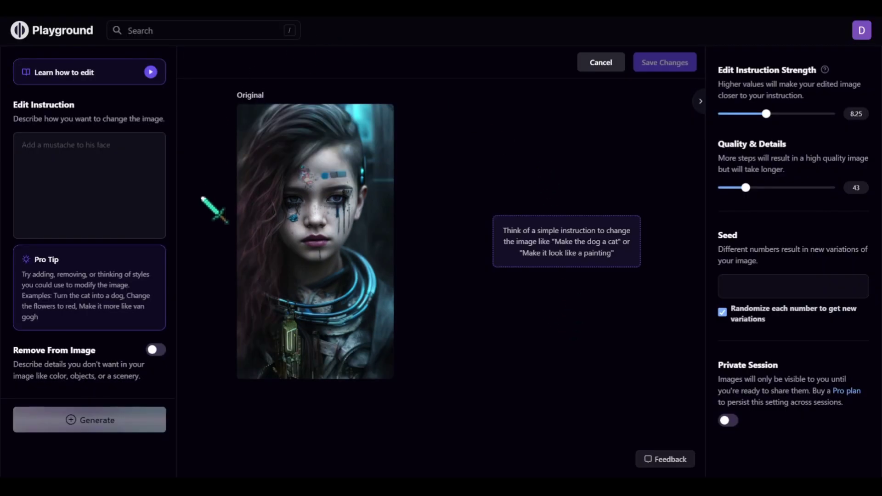
Step: Try masking the mouth with the instruction 'add a mustache', then clear the mask
mouse_move(292, 218)
click(352, 122)
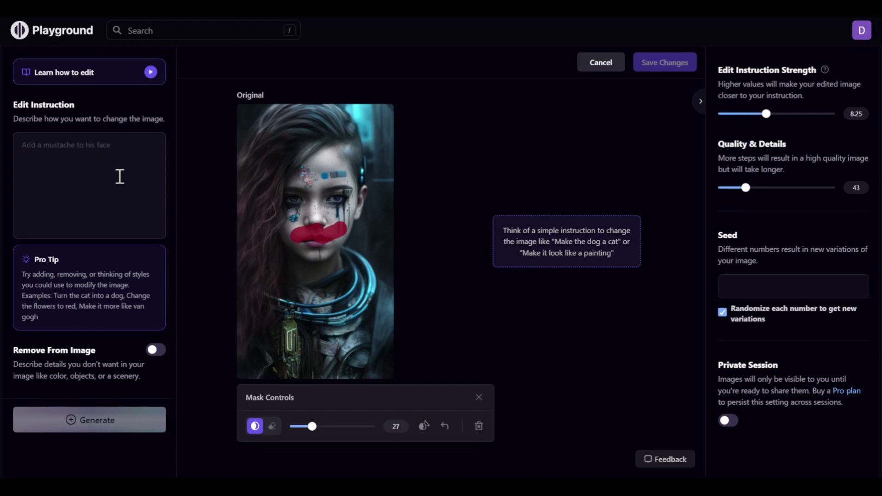
click(119, 177)
text(add a mustache)
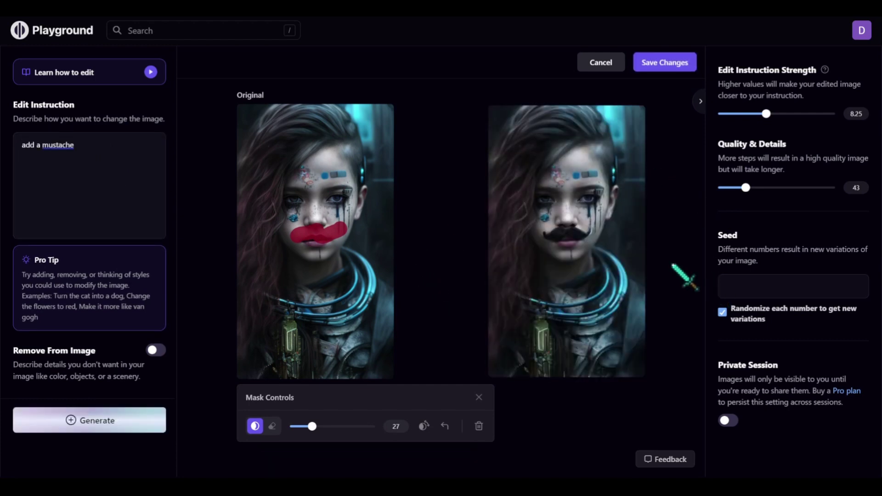
mouse_move(627, 152)
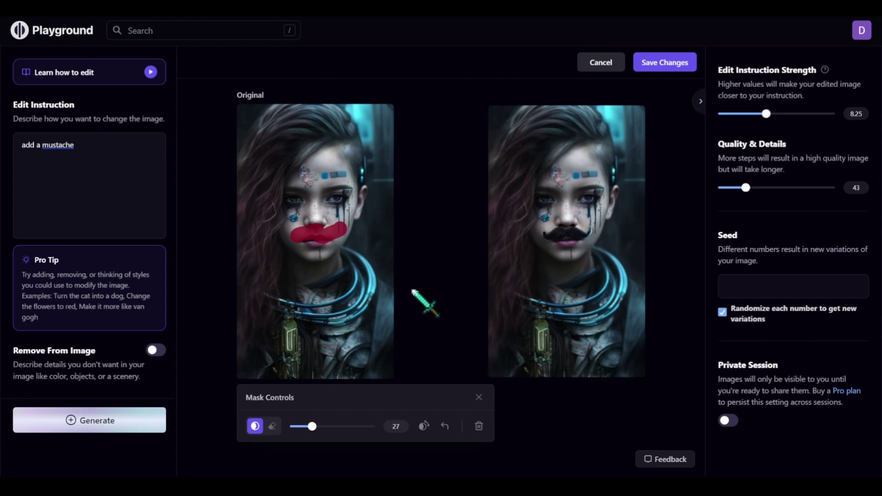
click(479, 426)
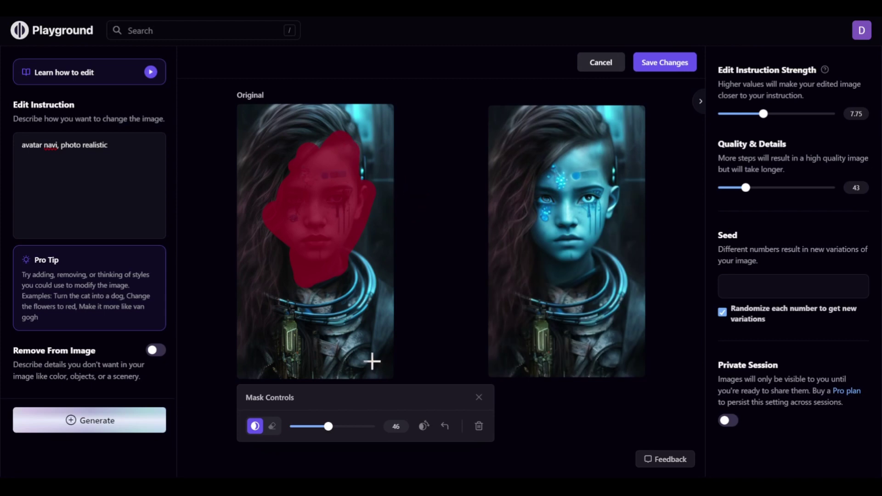
click(478, 426)
Step: Mask the hair and generate with the instruction 'platinum blonde, wavey hair'
drag(342, 121, 362, 173)
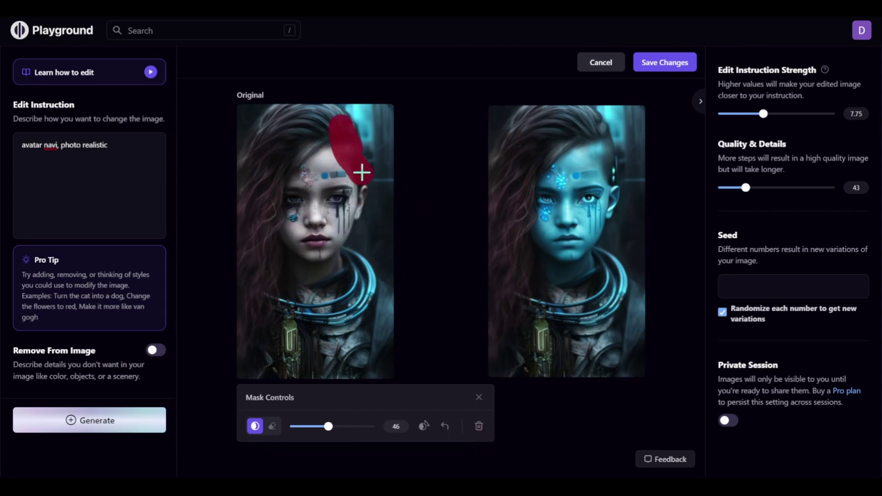
mouse_move(331, 118)
mouse_down()
mouse_move(303, 140)
mouse_move(283, 176)
mouse_move(264, 333)
mouse_move(248, 346)
mouse_move(245, 291)
mouse_move(268, 166)
mouse_move(251, 270)
mouse_up()
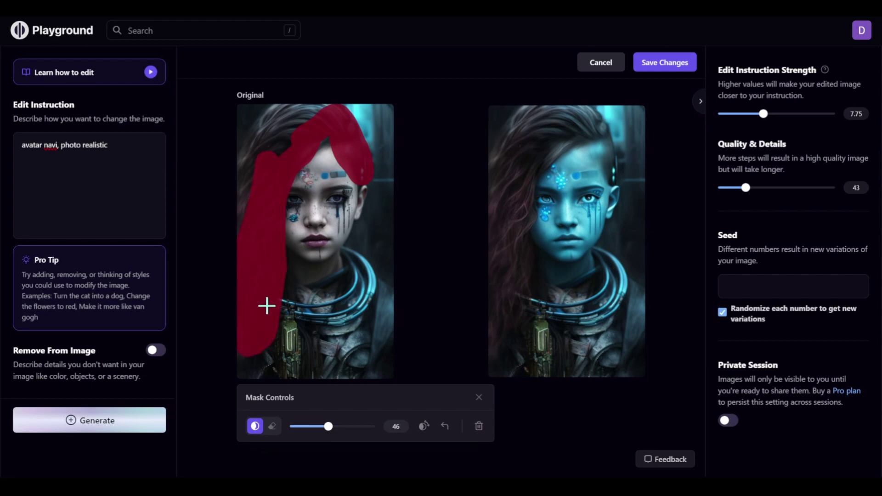
drag(244, 216, 276, 135)
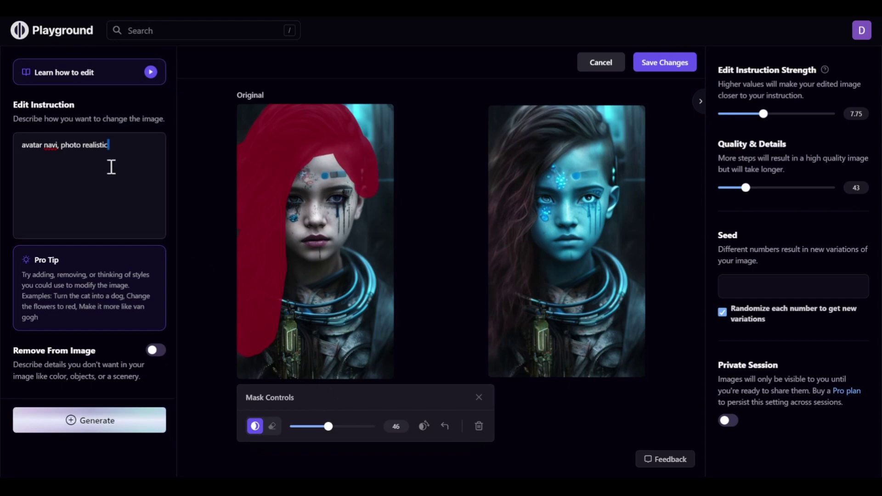
key(ctrl+a)
text(platin)
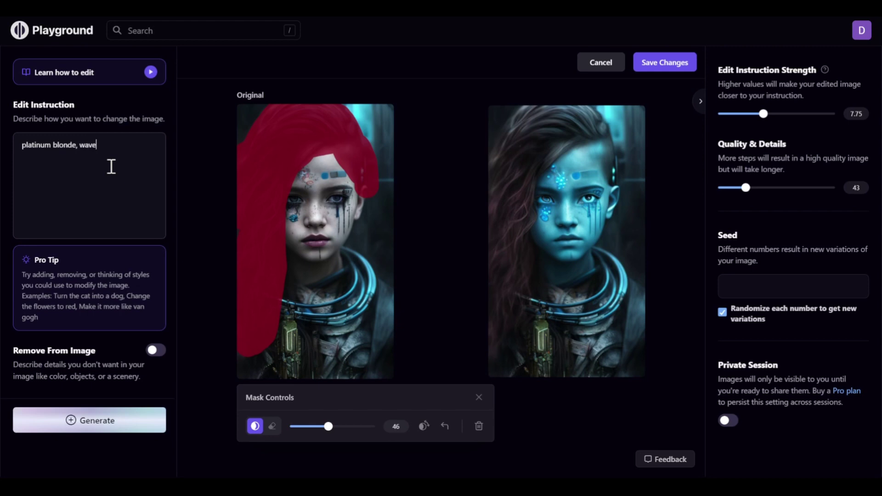
key(Return)
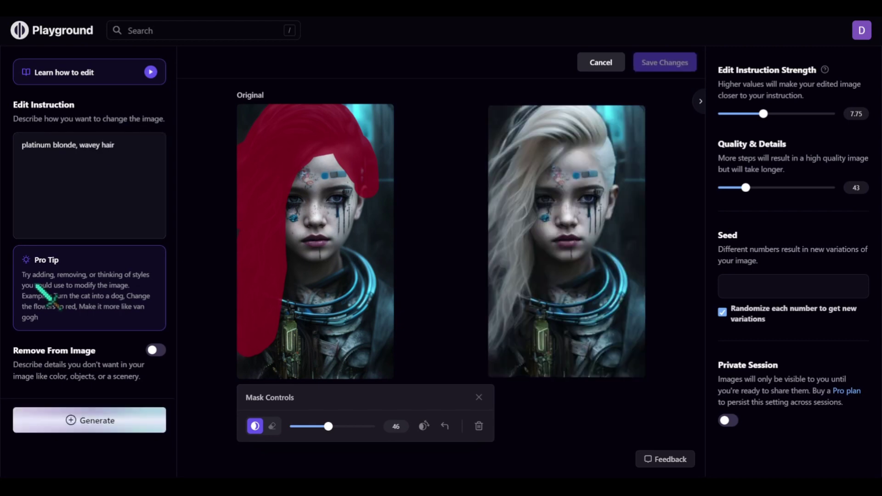
mouse_move(583, 157)
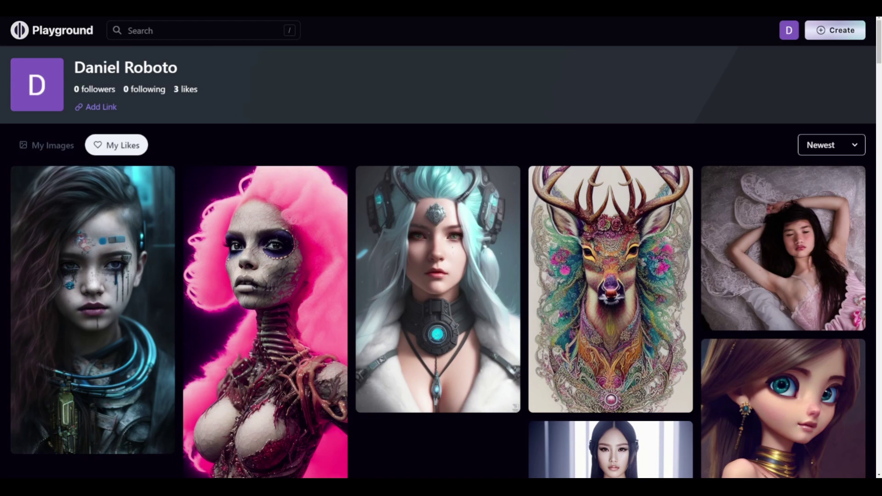
Step: Scroll through My Images and preview the dark elf image's details
scroll(611, 289, down, 10)
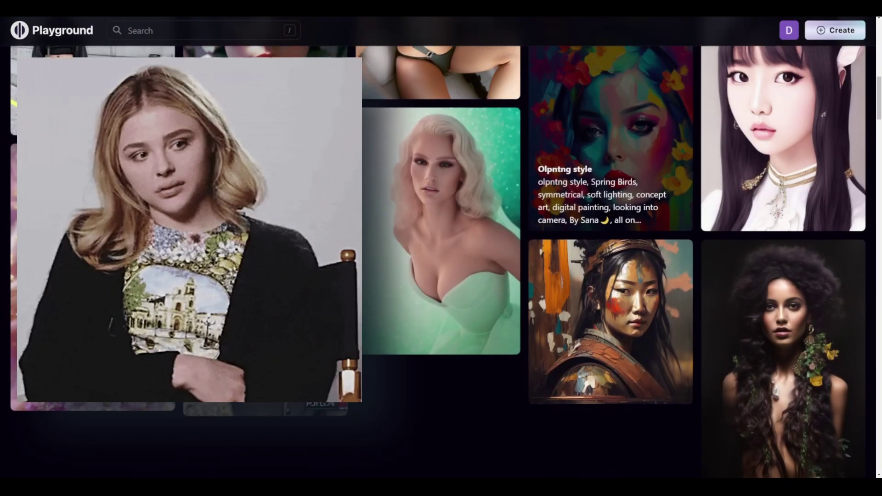
scroll(610, 289, down, 10)
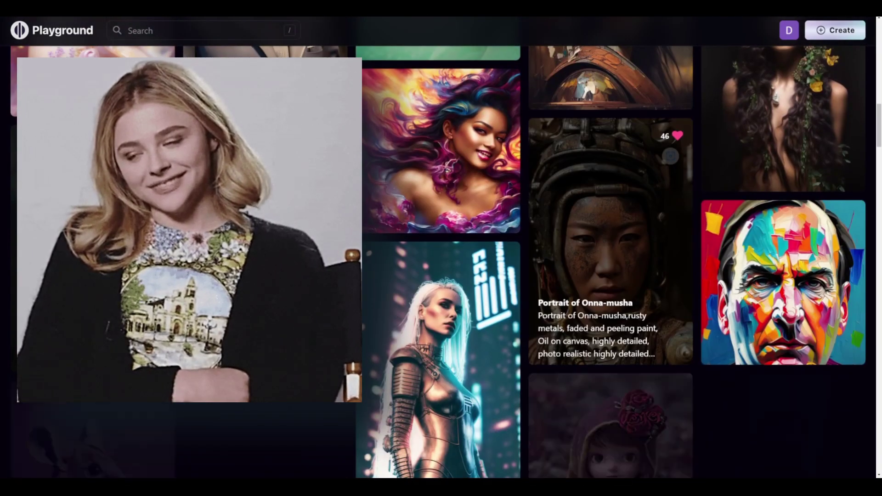
scroll(611, 184, down, 3)
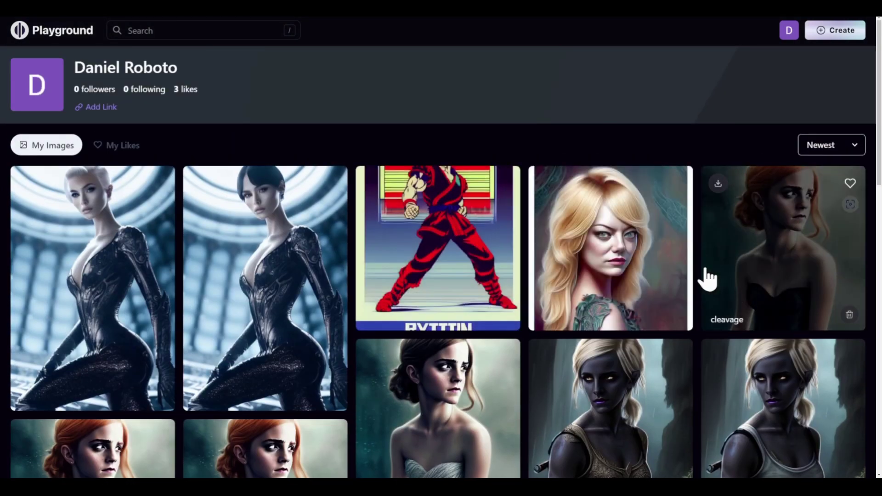
scroll(708, 279, down, 10)
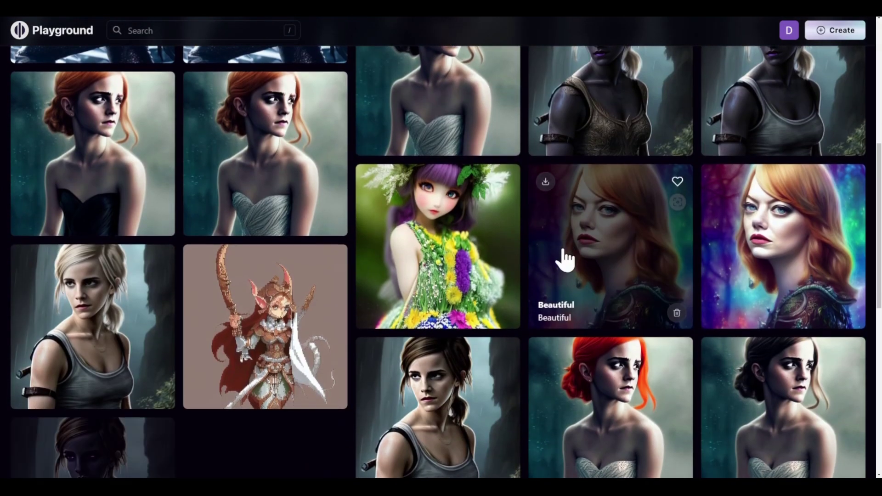
scroll(460, 363, down, 3)
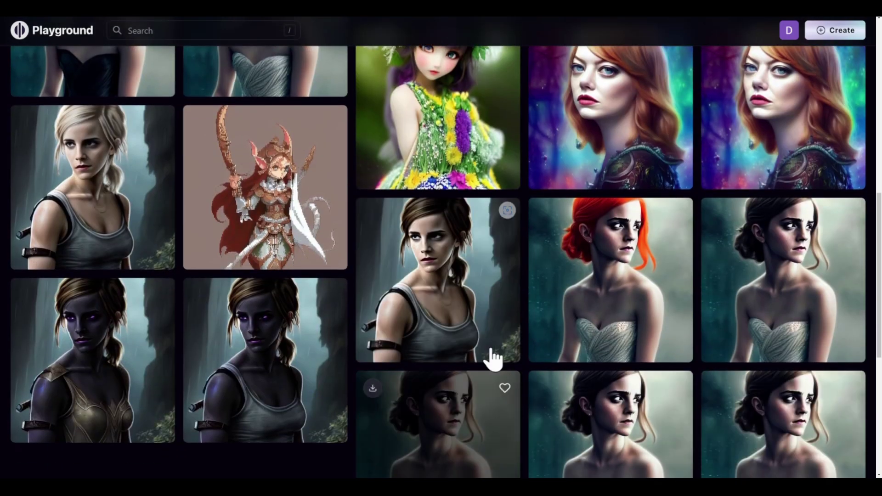
scroll(282, 268, up, 5)
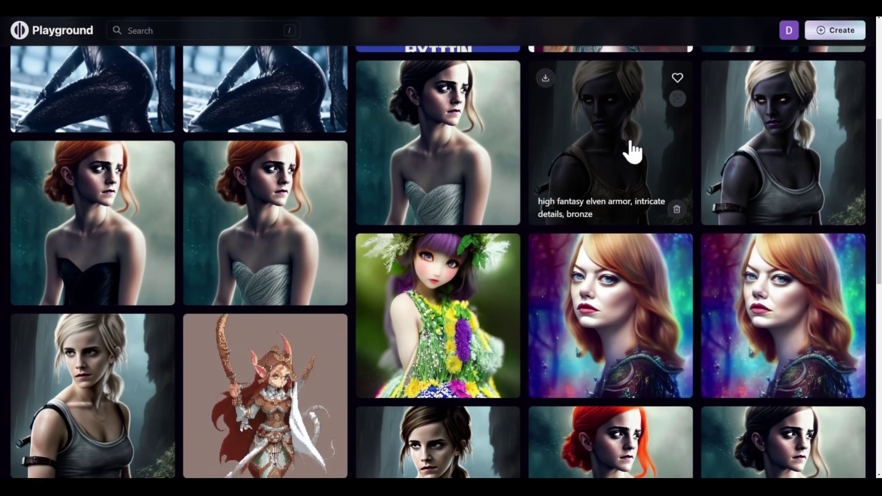
click(644, 178)
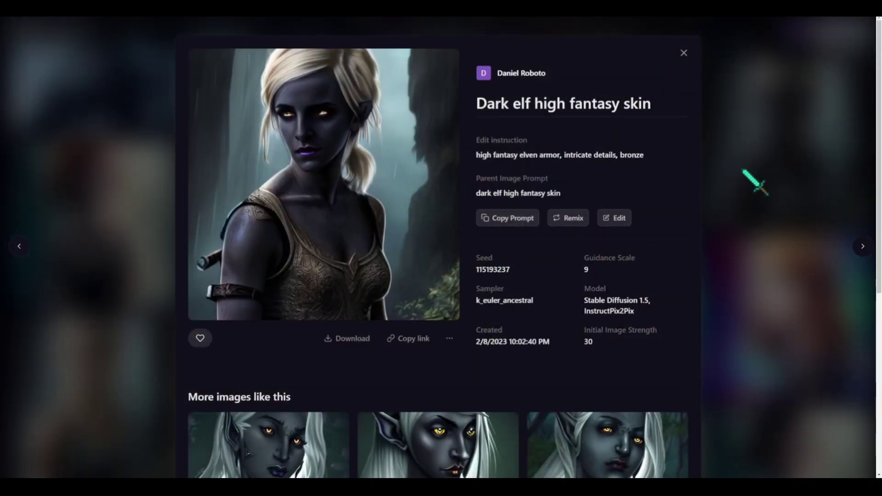
click(781, 155)
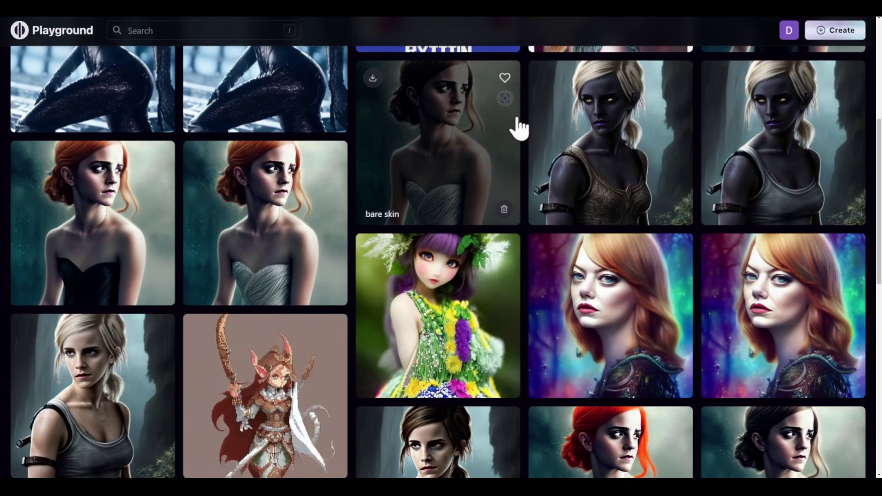
Step: Preview the black-haired and platinum blonde armor images
scroll(519, 129, up, 6)
click(309, 278)
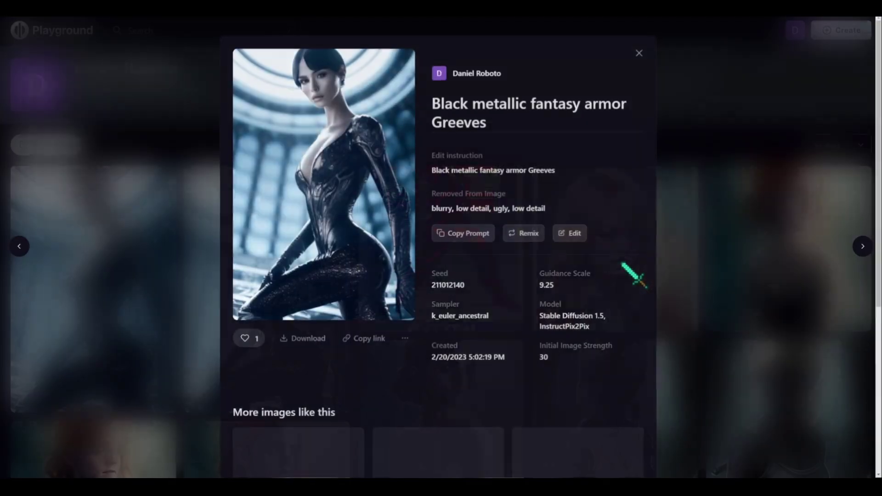
click(758, 237)
click(152, 234)
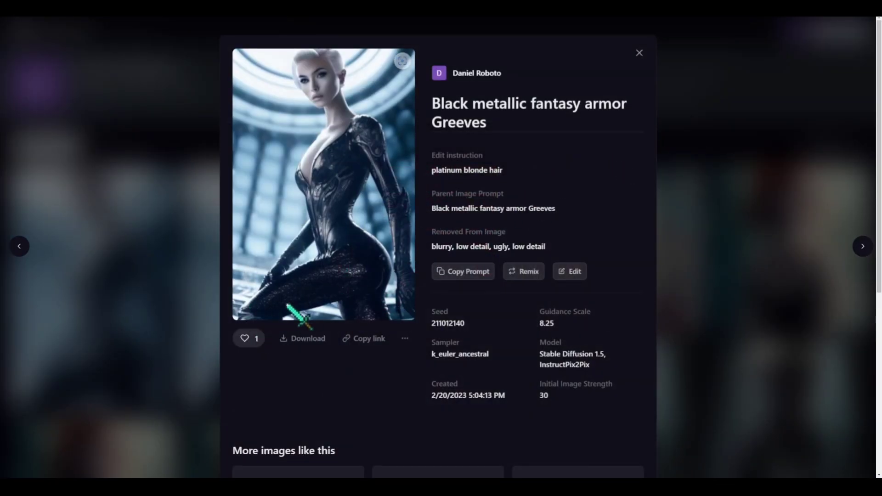
click(783, 205)
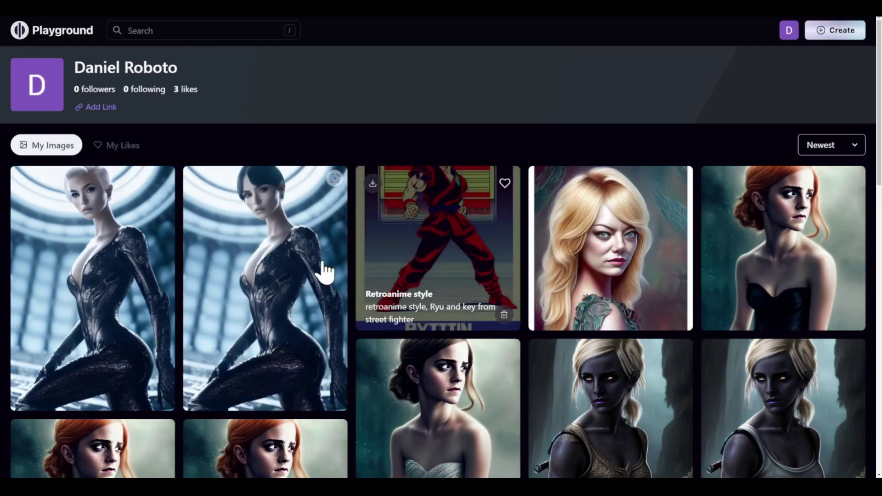
Step: Reopen the Dark elf high fantasy skin image and make it private
scroll(292, 267, down, 4)
click(622, 193)
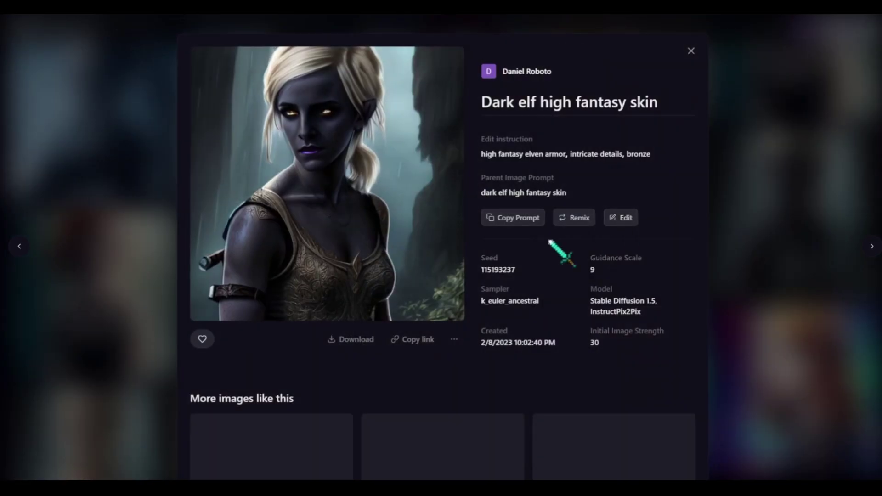
click(455, 340)
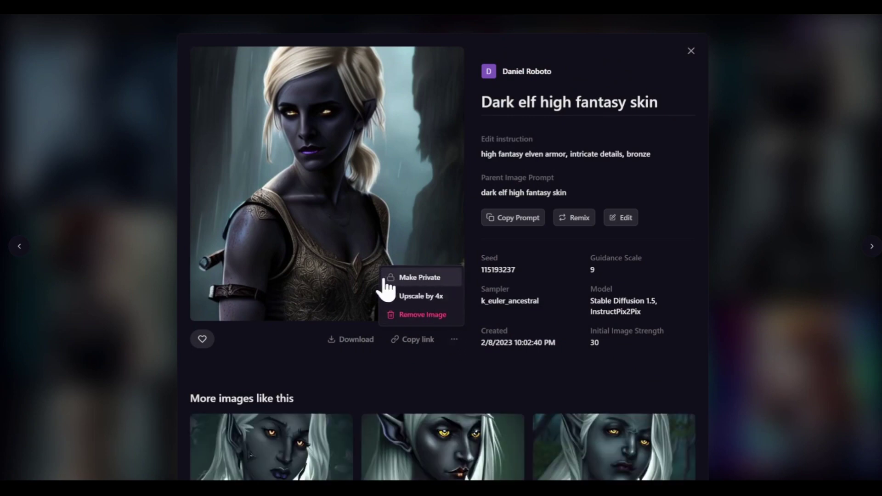
click(422, 279)
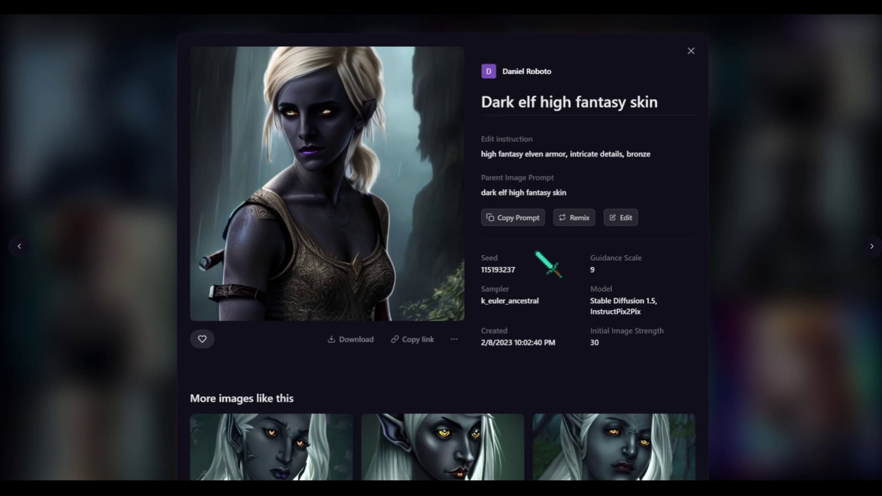
Step: Open the dark elf image in the editor, inspect the Edit Instruction box, and choose Import Image to Edit
click(621, 218)
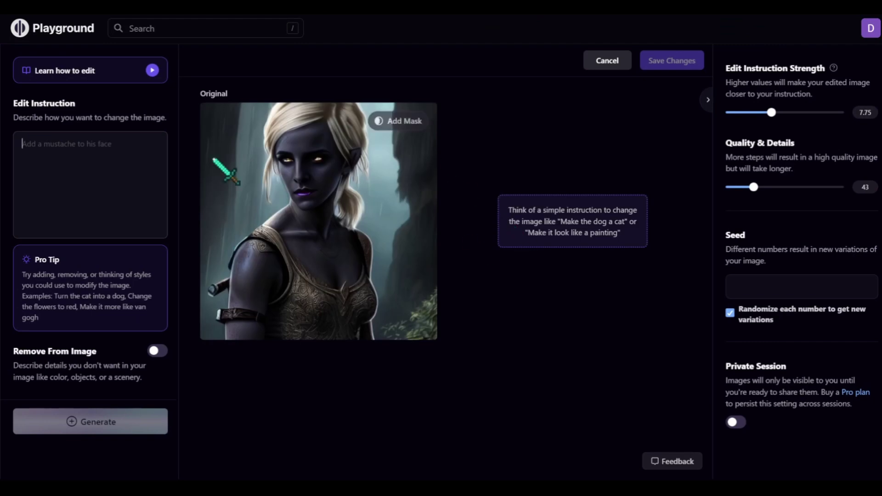
click(134, 135)
mouse_move(277, 207)
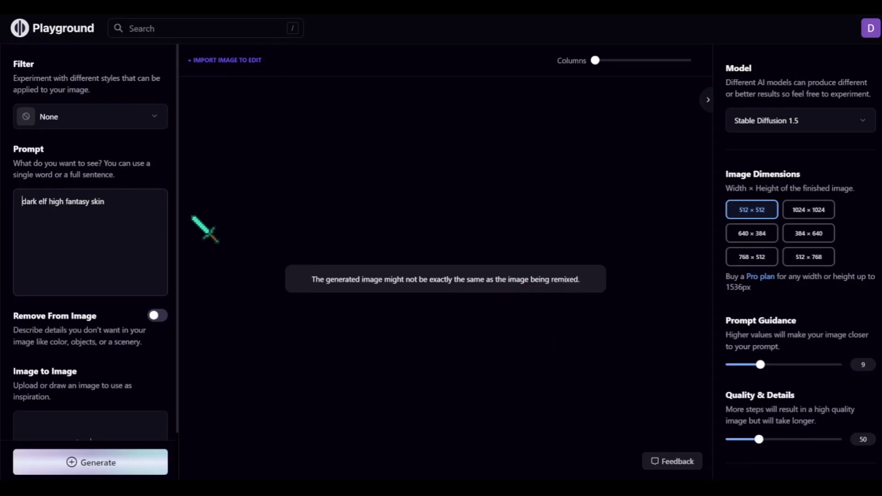
scroll(151, 220, down, 2)
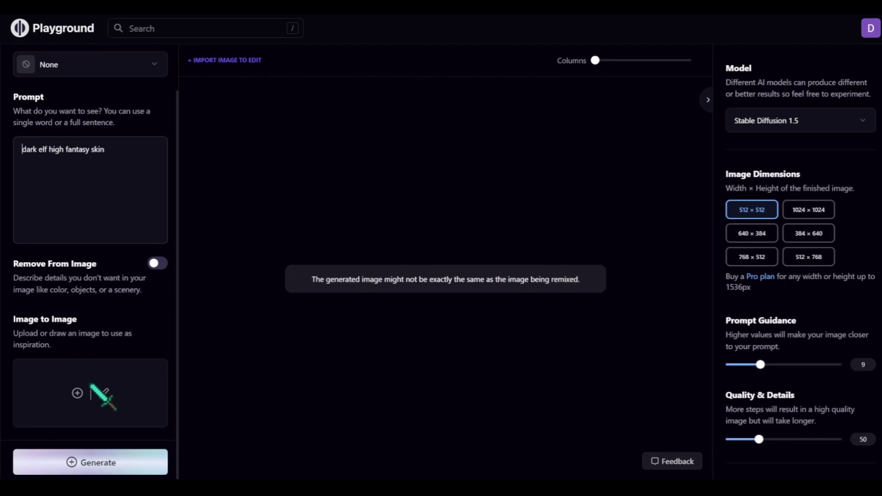
click(252, 60)
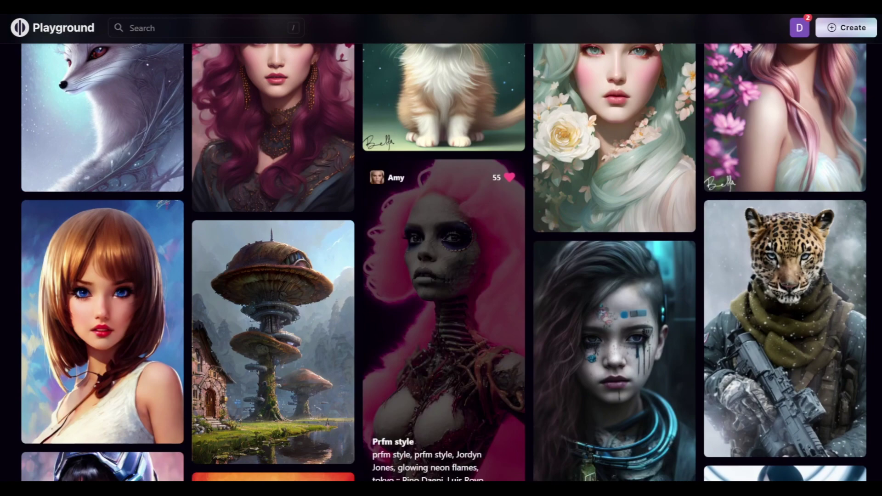
Step: Remix the Post-apocalyptic Cyberpunk child image and turn on Remove From Image
click(653, 315)
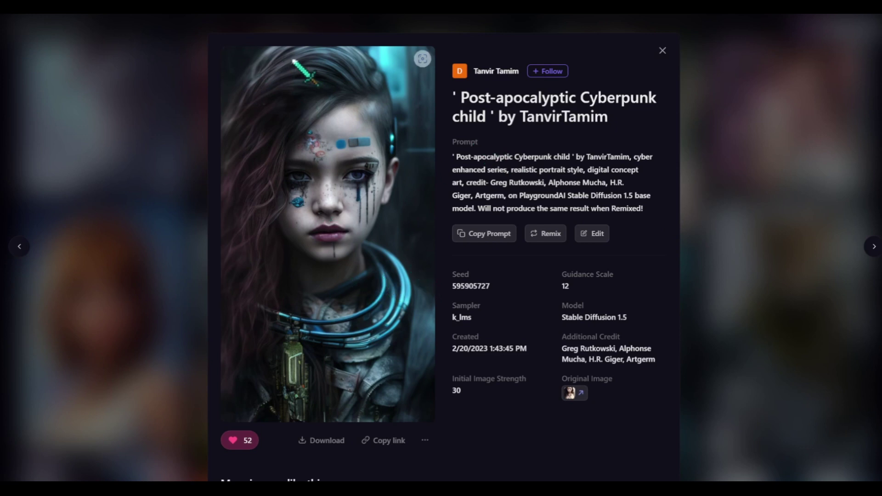
click(543, 234)
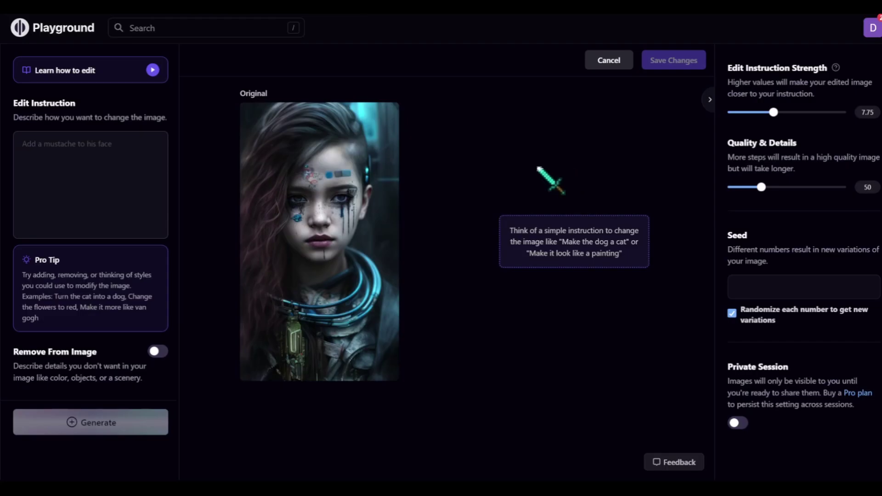
click(158, 353)
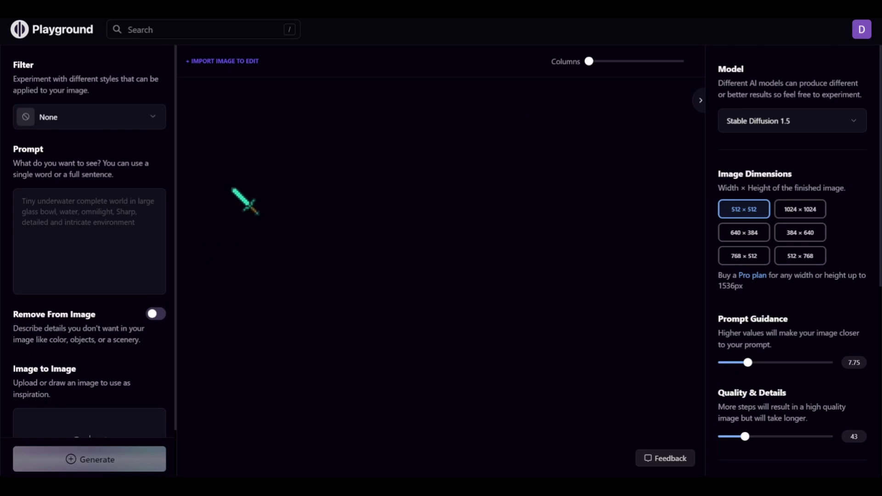
Step: Apply the Pixel style filter and generate the elf princess
click(98, 118)
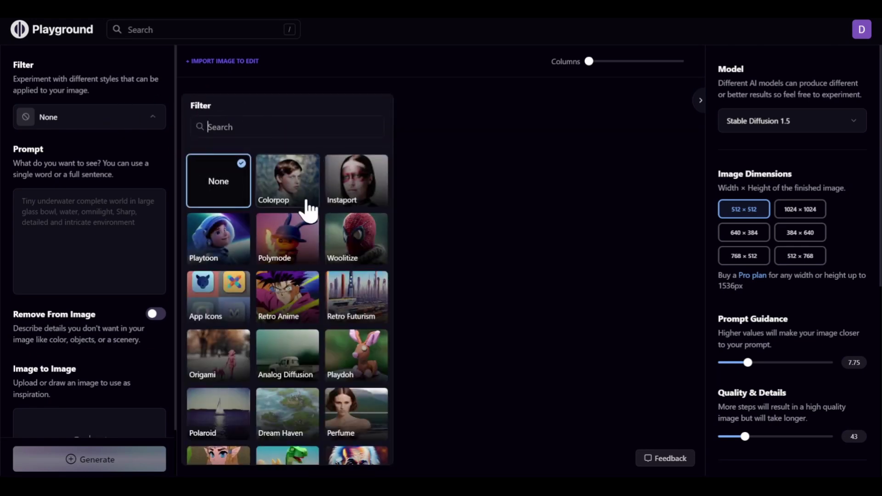
scroll(309, 205, down, 2)
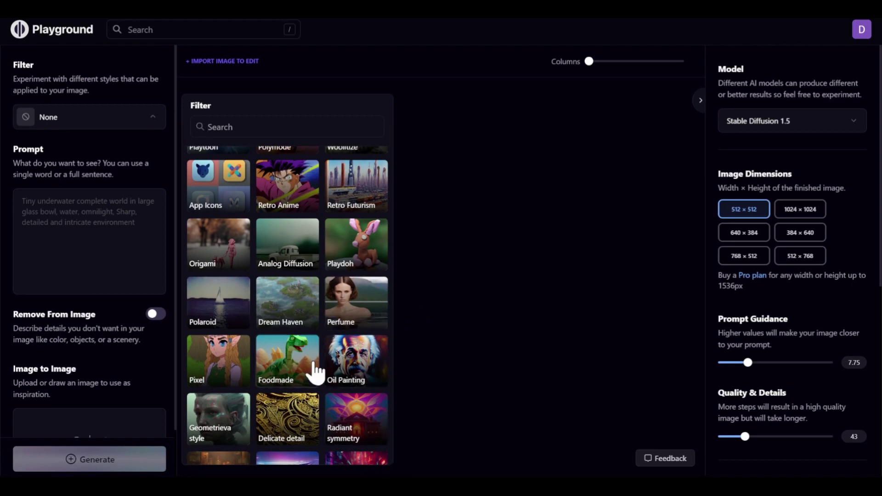
click(179, 344)
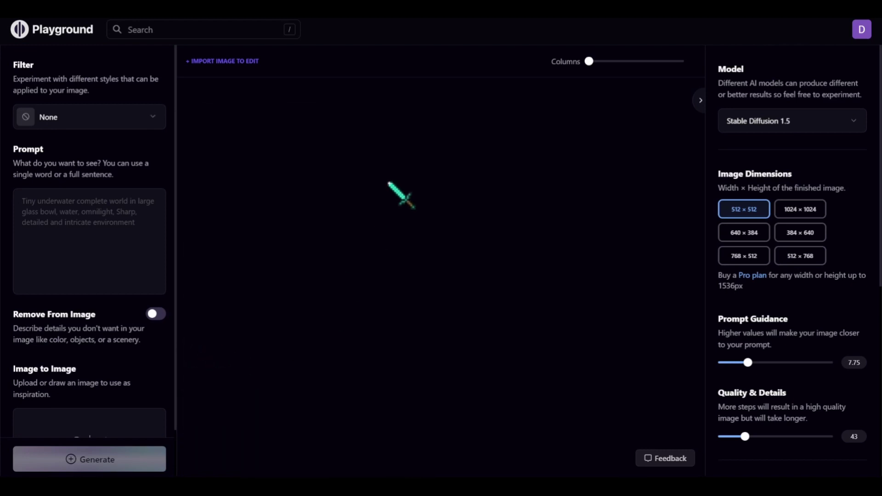
click(70, 115)
scroll(193, 368, down, 5)
click(229, 272)
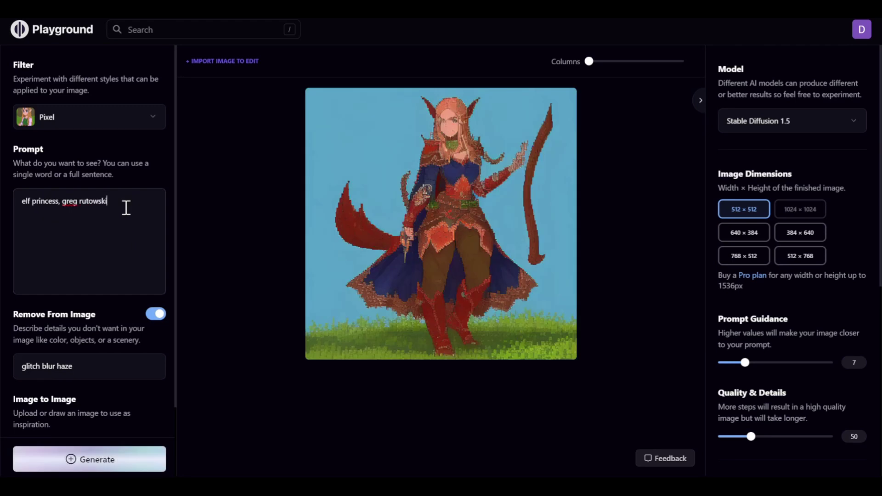
key(Return)
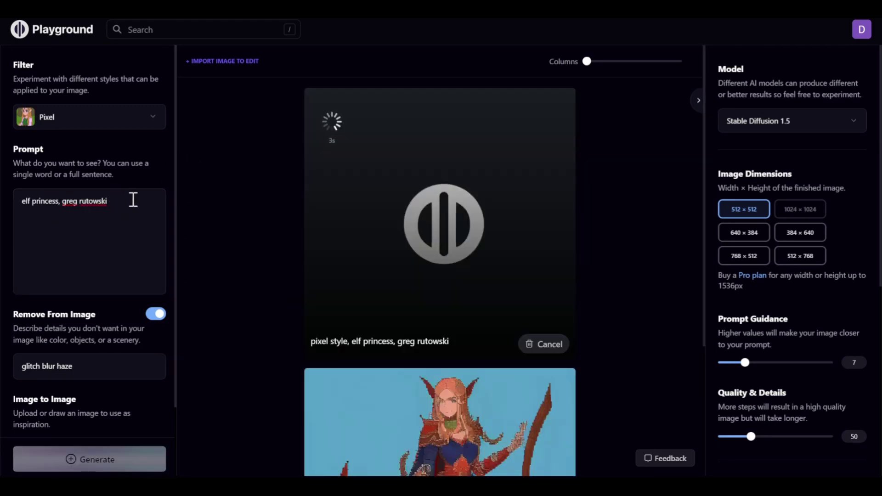
Step: Review the pixel-style elf princess results and the prompt text
drag(160, 207, 93, 206)
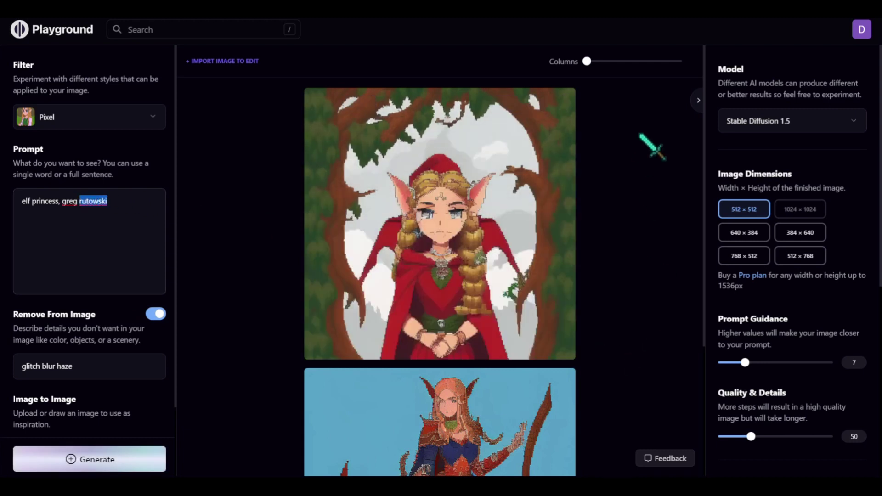
scroll(653, 207, down, 3)
scroll(597, 243, up, 2)
click(473, 187)
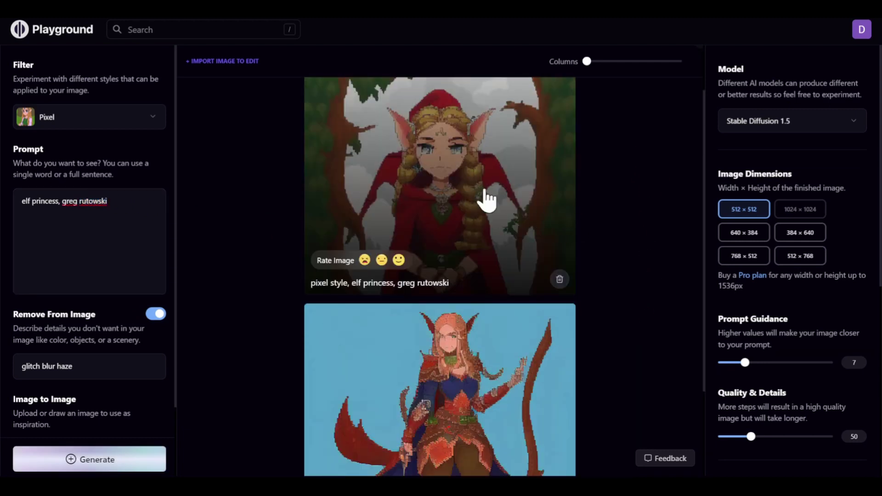
scroll(529, 278, down, 2)
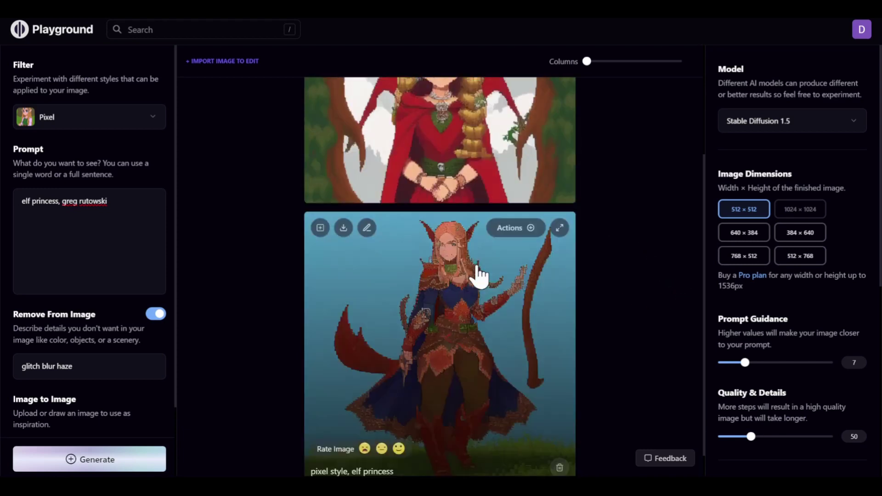
scroll(478, 276, down, 1)
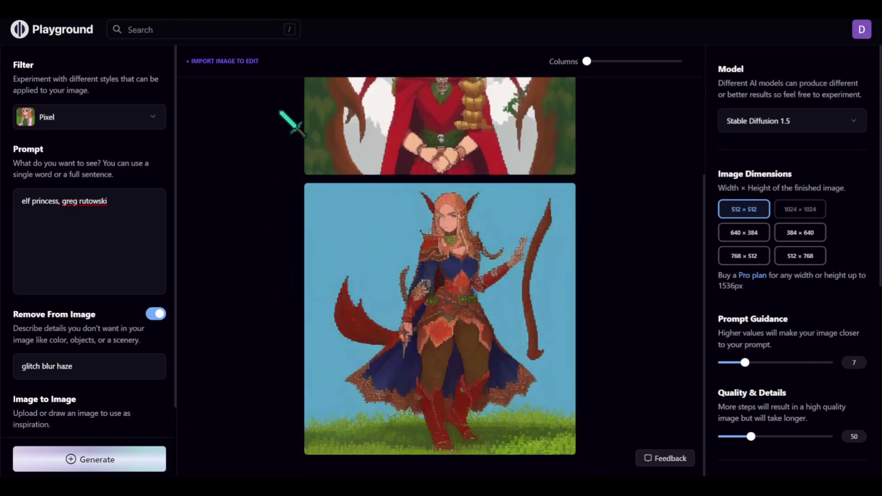
Step: Switch the filter to Masterpiece and generate from the pasted golden draconic Skyrim armor prompt
click(90, 117)
scroll(311, 271, down, 2)
scroll(311, 271, down, 4)
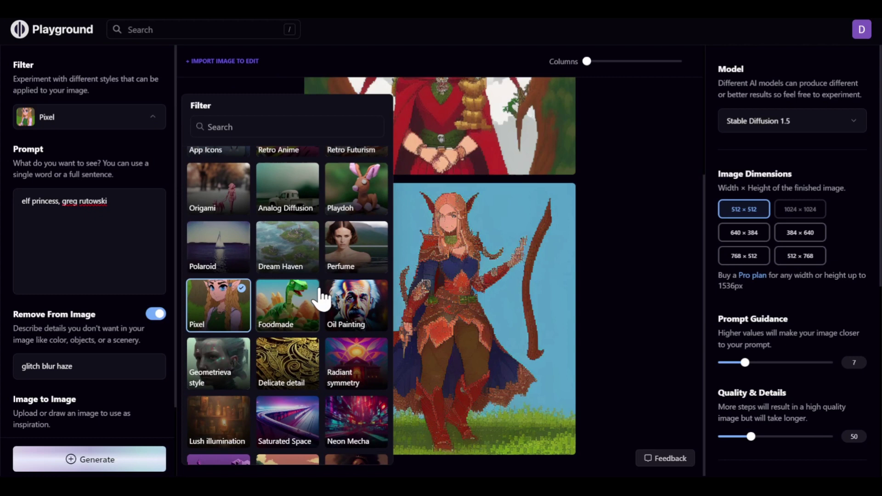
scroll(344, 341, down, 5)
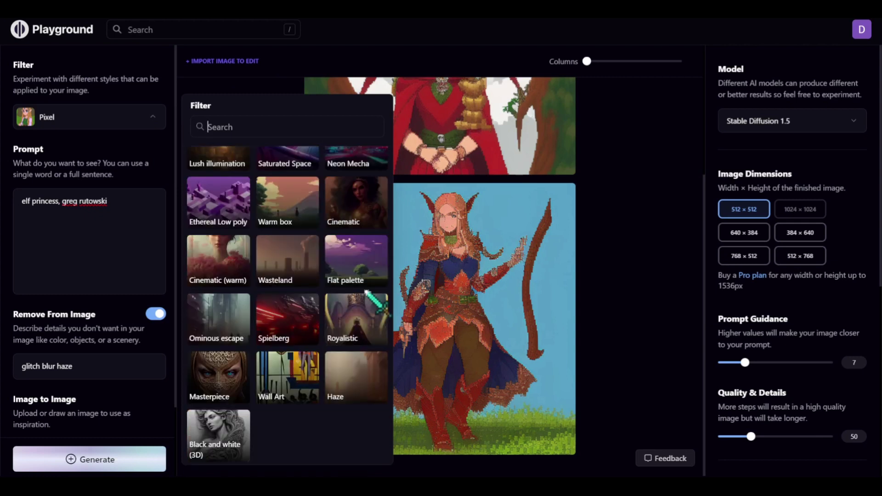
click(226, 378)
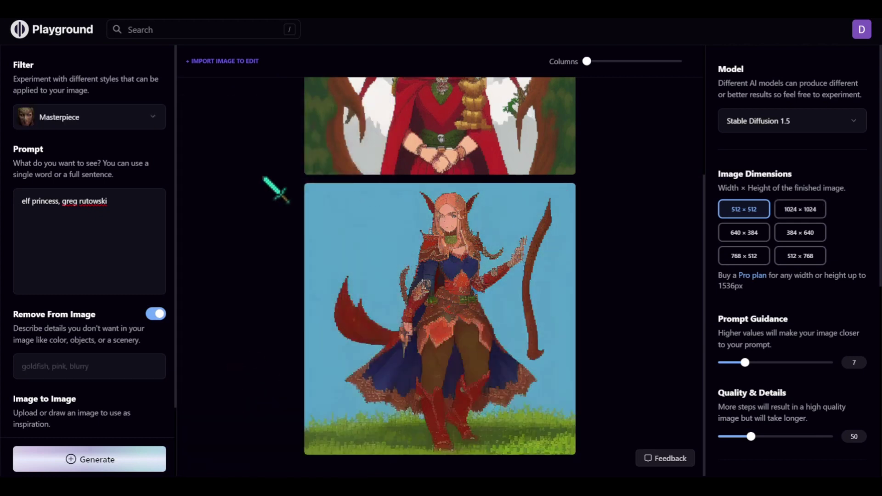
key(ctrl+a)
text(draconic armor, golden, skyrim, intricate, greg rutowski)
key(ctrl+Return)
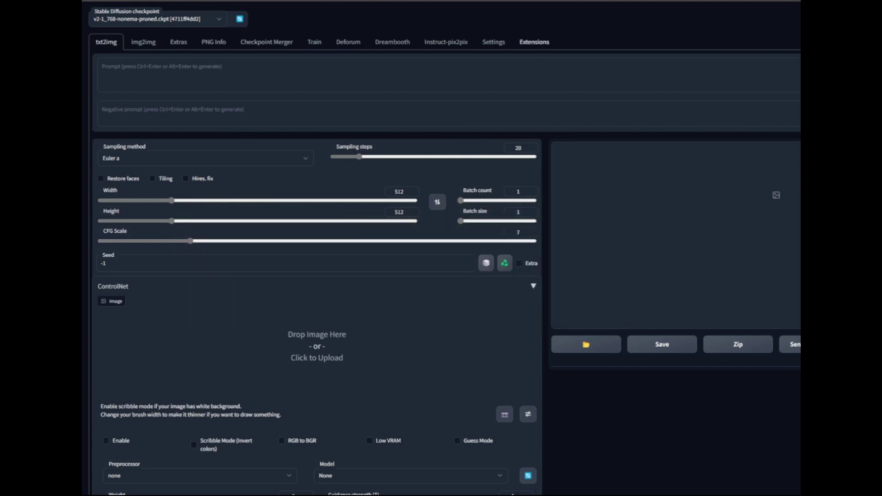
click(446, 42)
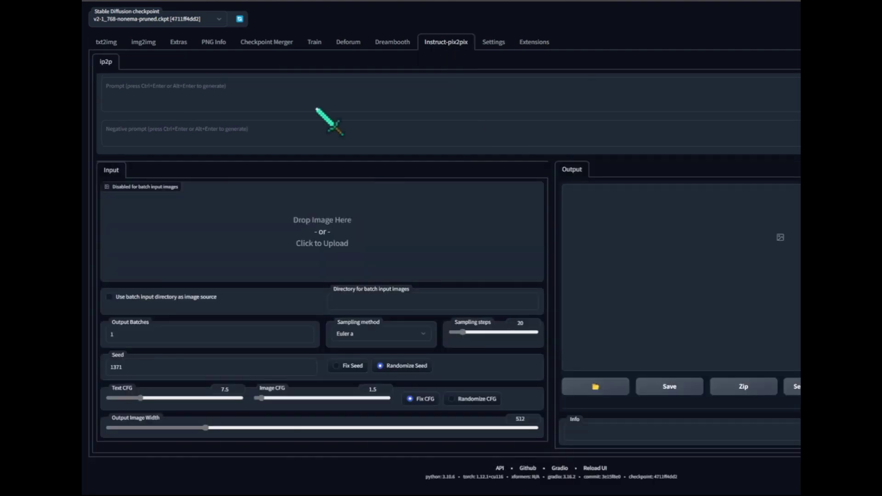
click(393, 43)
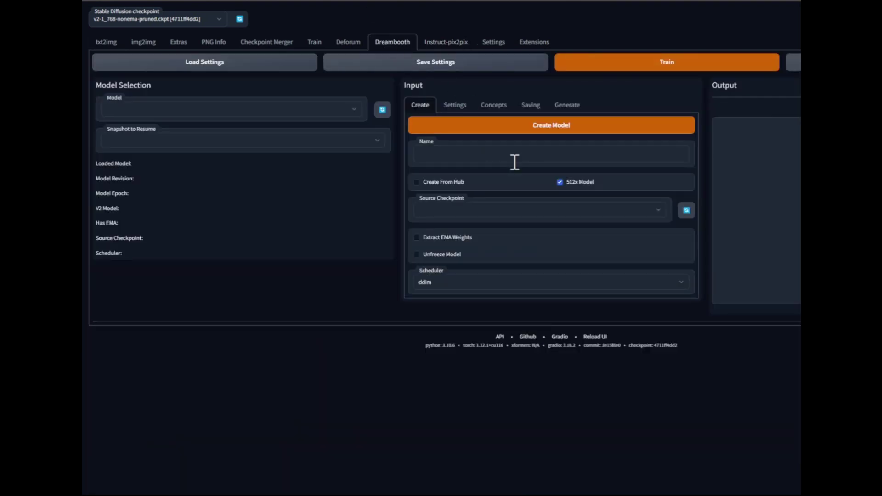
click(353, 42)
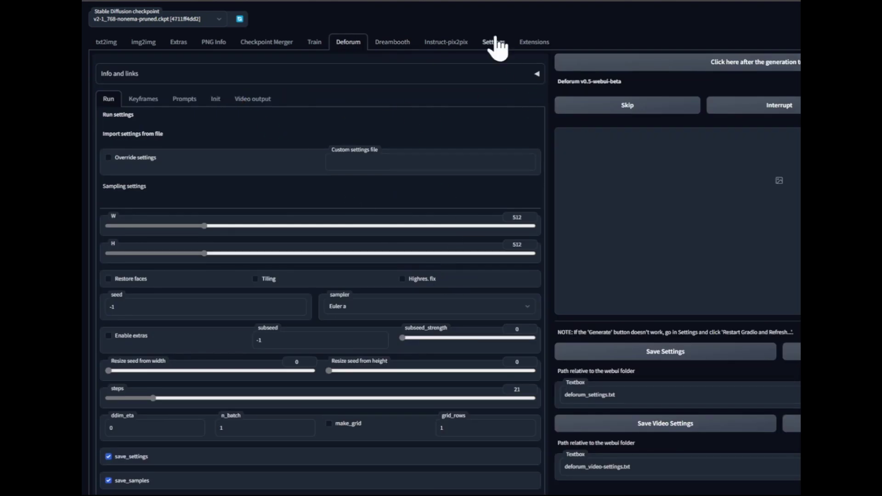
click(108, 42)
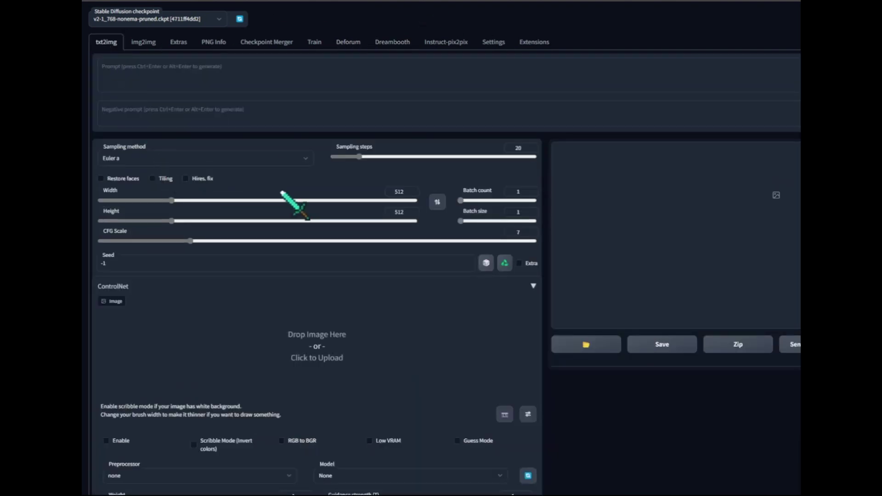
scroll(367, 299, down, 3)
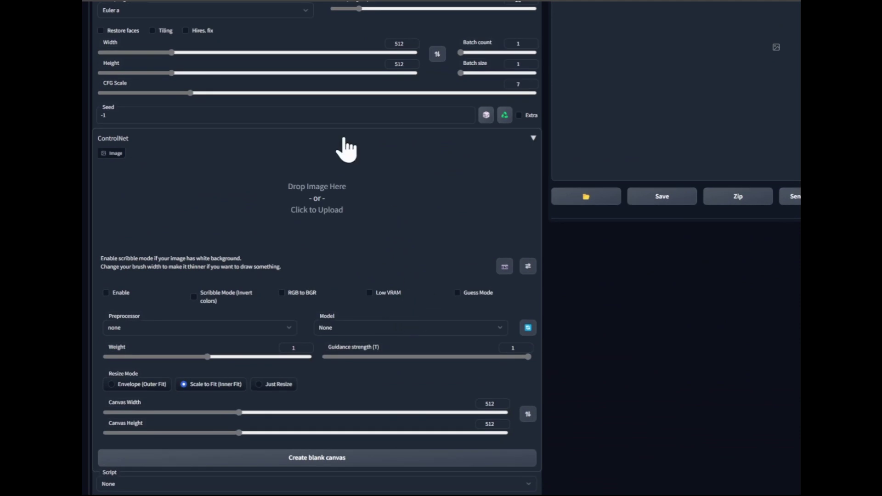
click(517, 141)
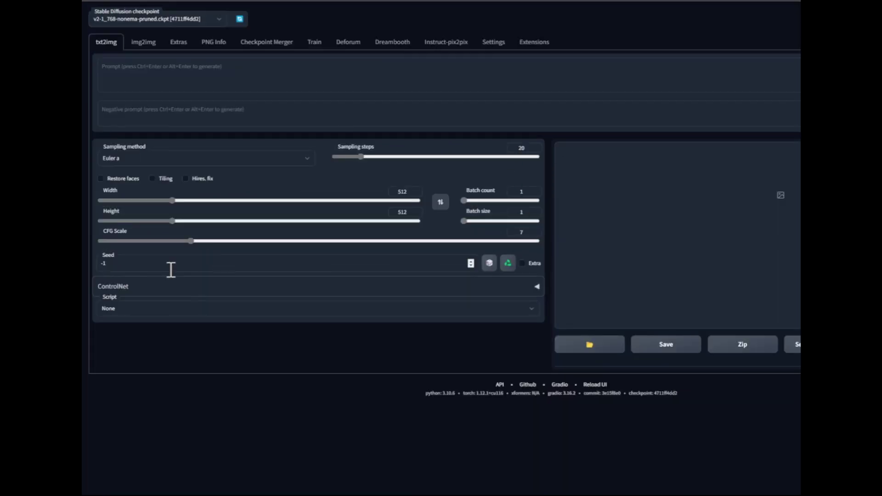
click(276, 289)
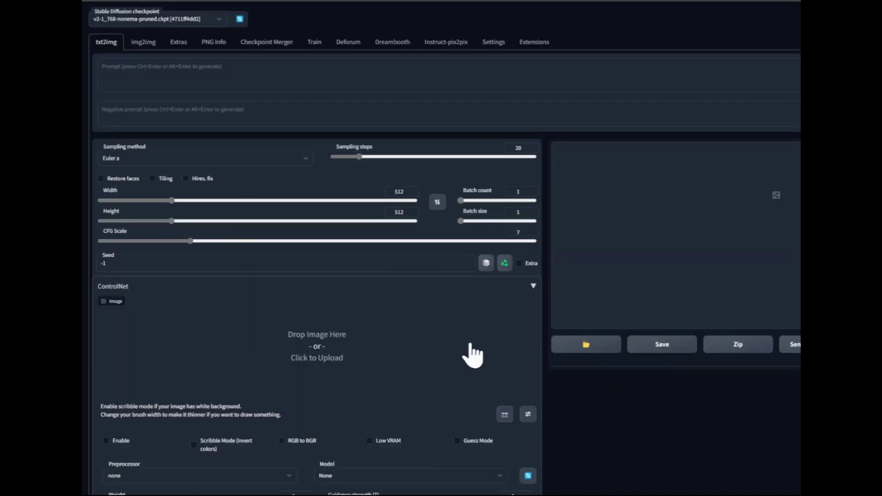
scroll(441, 345, down, 3)
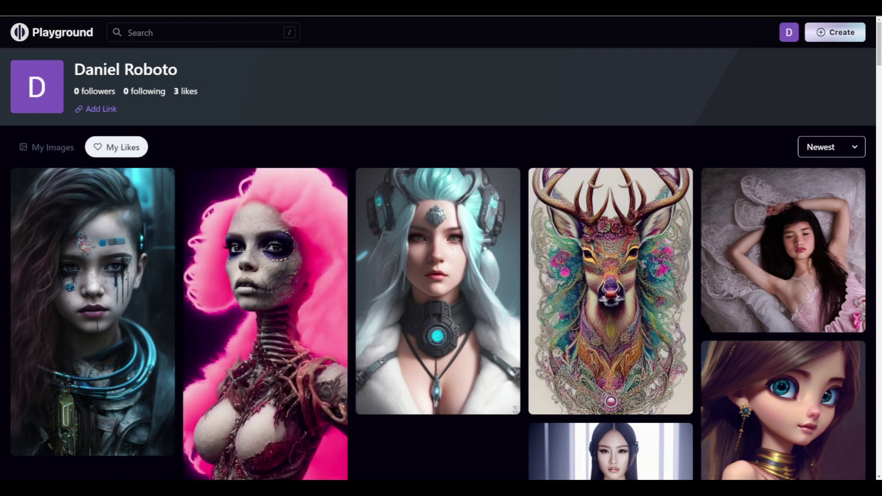
Step: Rewrite the prompt to include 'draconic armor'
scroll(612, 230, down, 10)
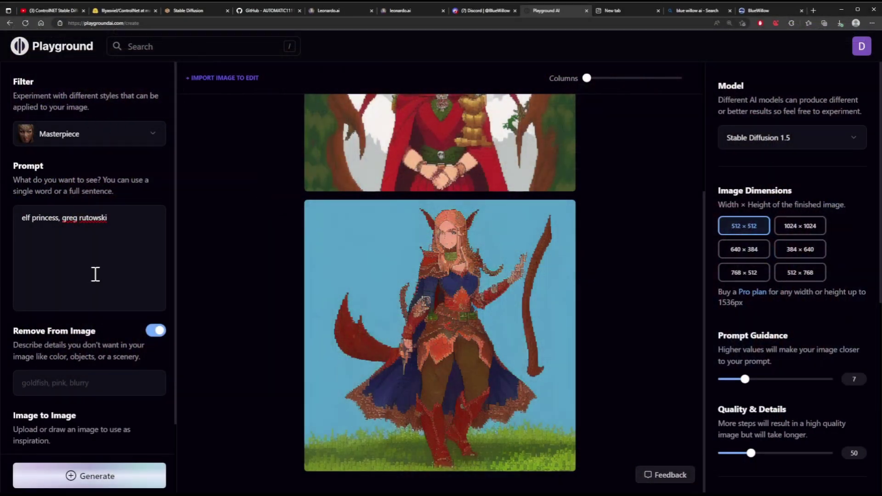
click(138, 232)
text(dra)
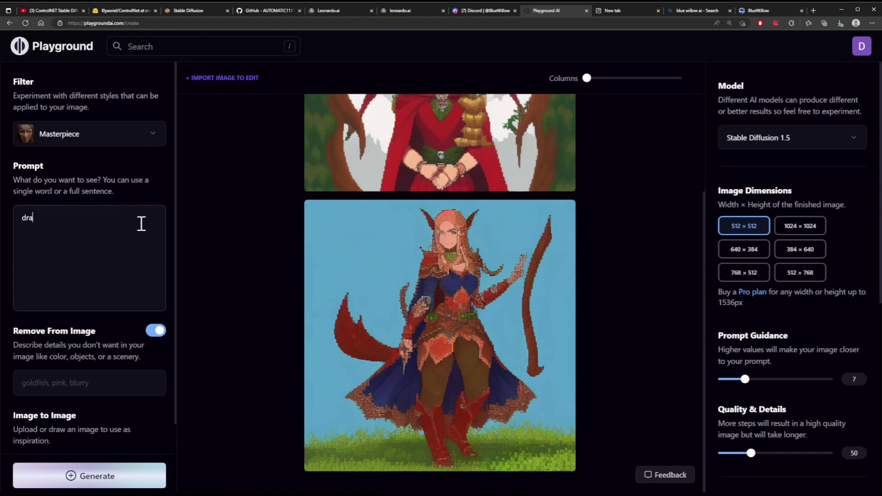
text(conic armor)
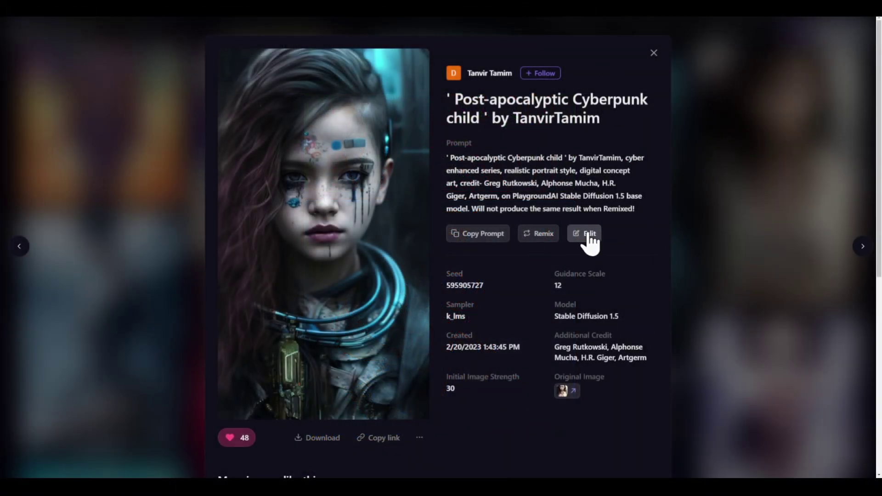
Step: Open the cyberpunk child image for editing and enter 'platinum blonde, wavey hair' as the instruction
click(585, 234)
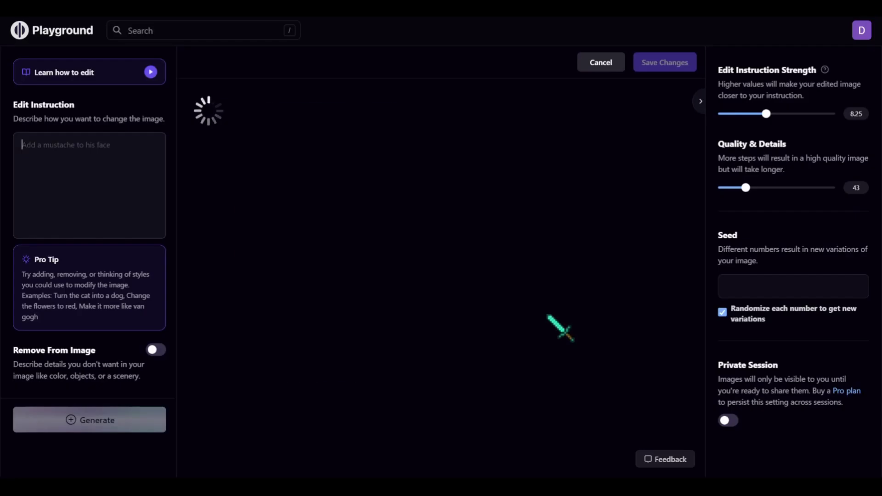
click(150, 79)
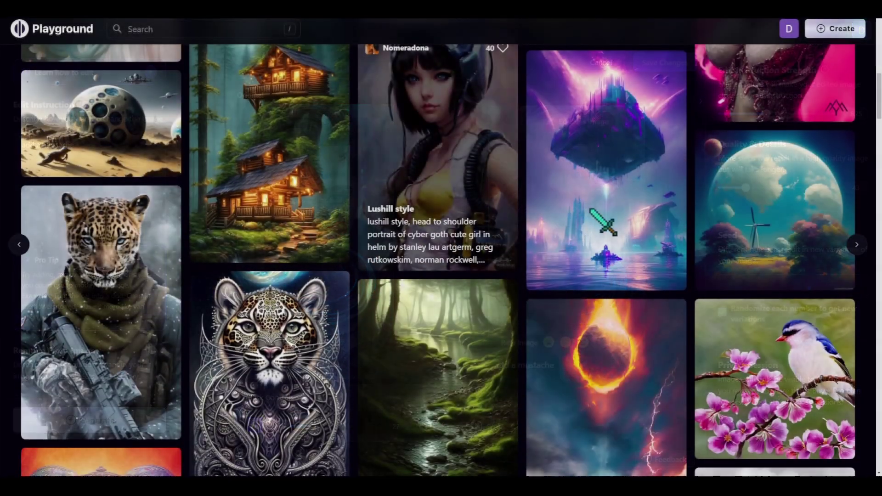
click(414, 147)
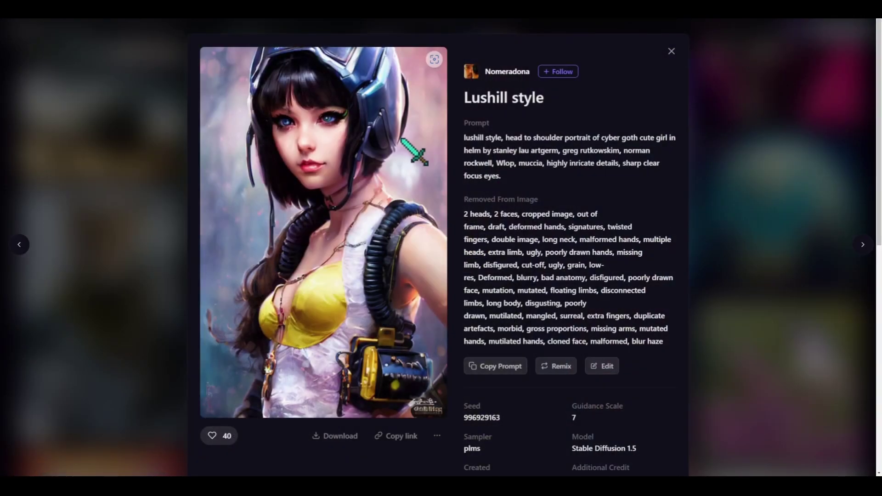
drag(492, 163, 636, 150)
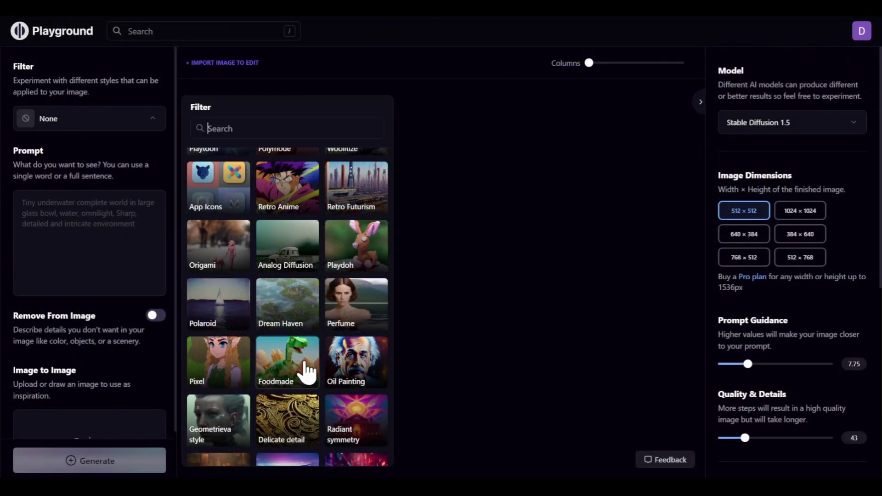
key(Escape)
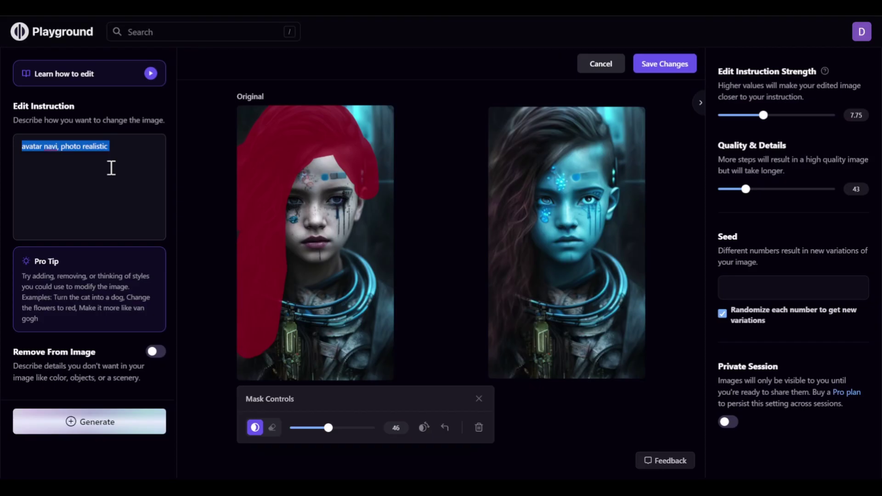
text(platinum blond)
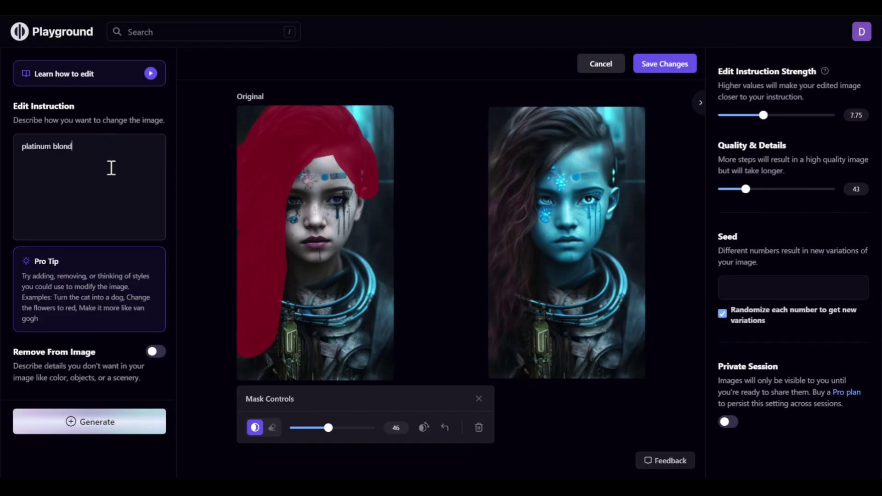
text(e, wavey hair)
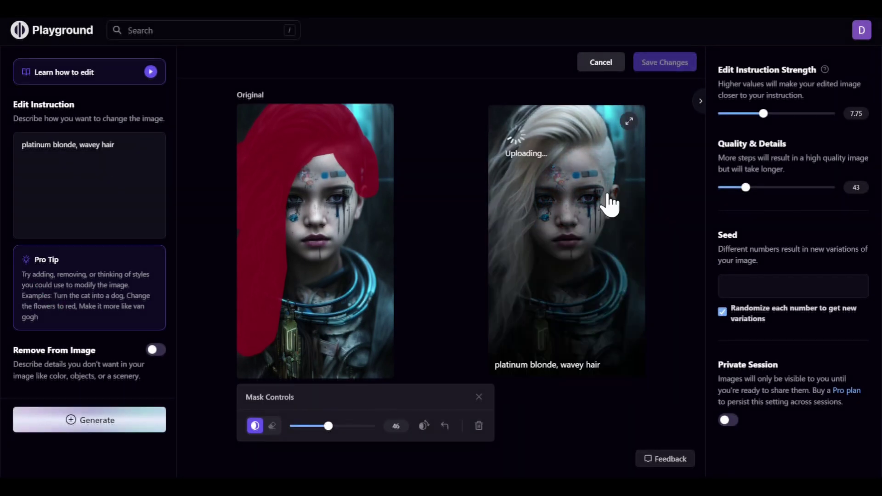